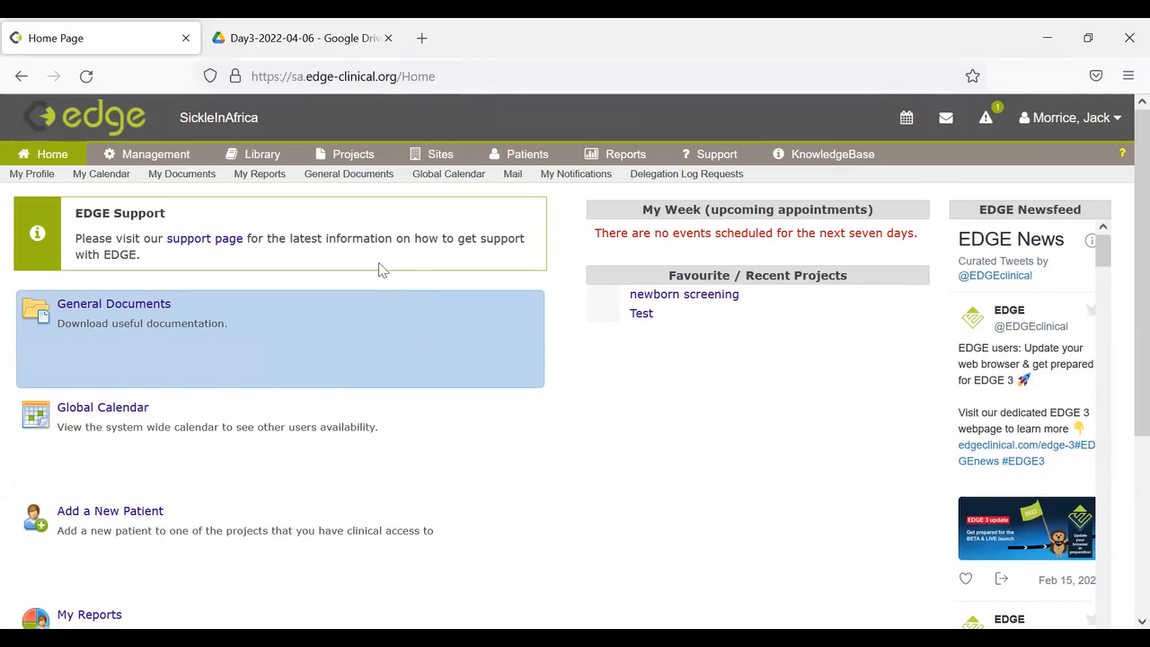
Try to open the newborn screening project from the list of organisation projects.
{"action": "left_click", "coordinate": [373, 159]}
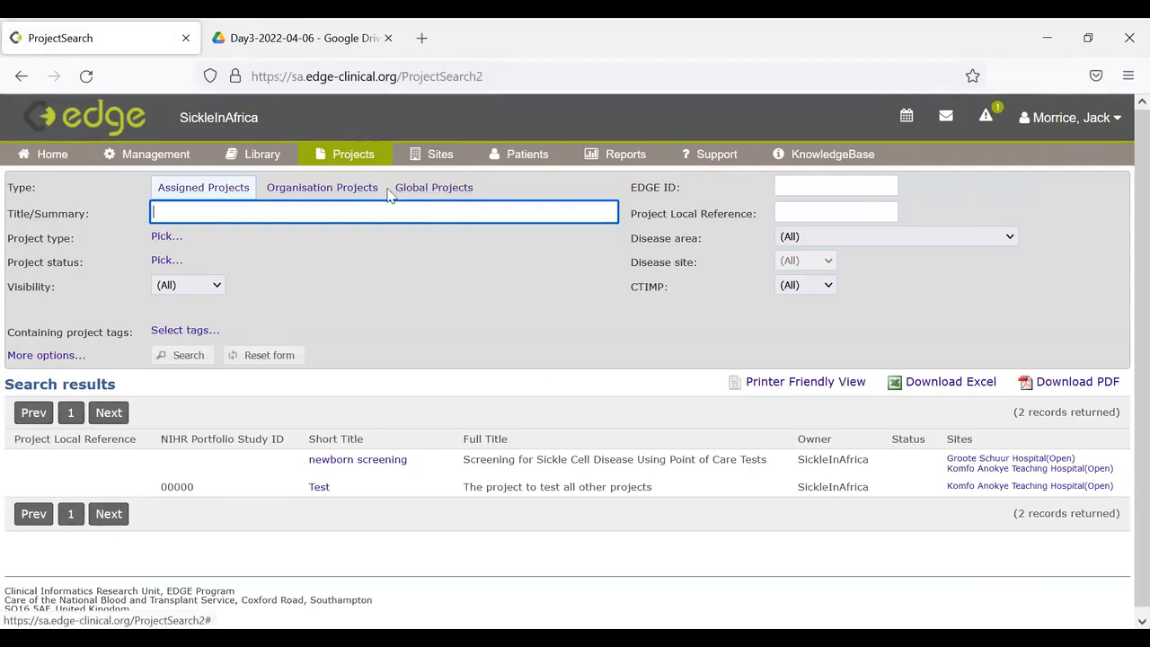
{"action": "left_click", "coordinate": [352, 191]}
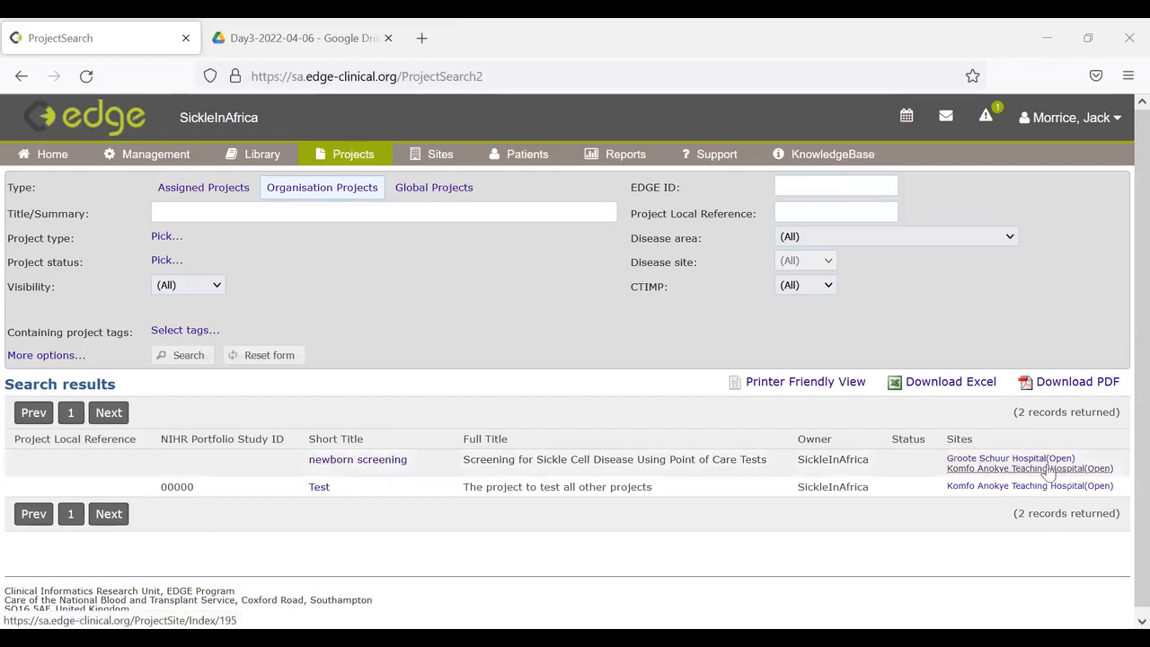
{"action": "left_click", "coordinate": [396, 461]}
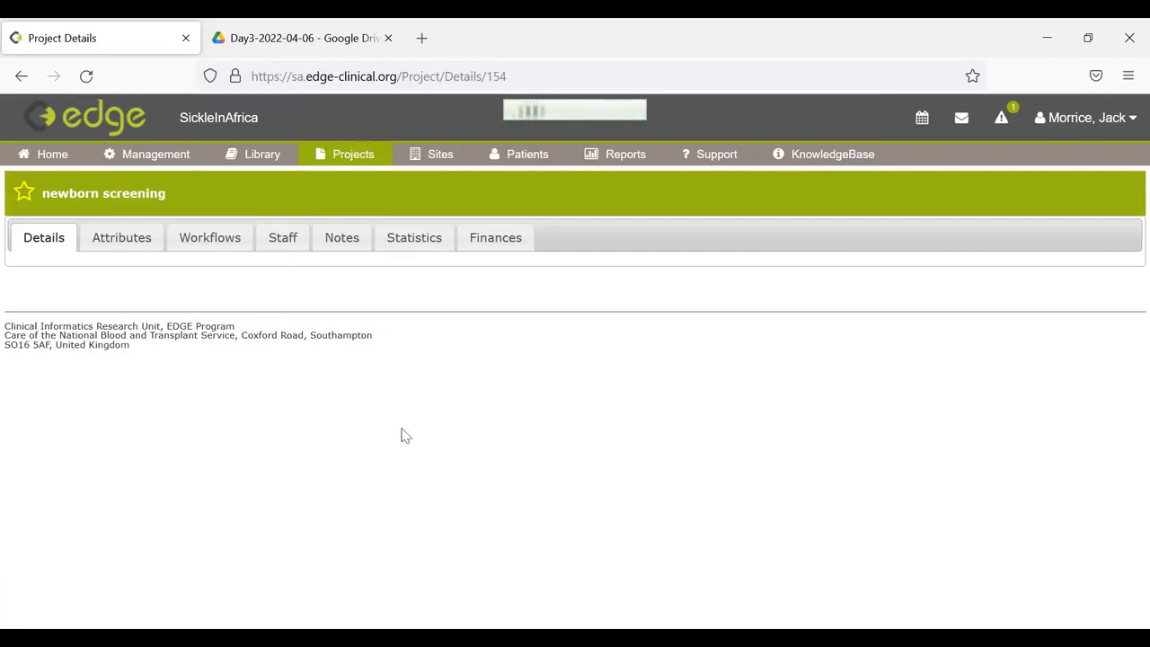
{"action": "left_click", "coordinate": [390, 76]}
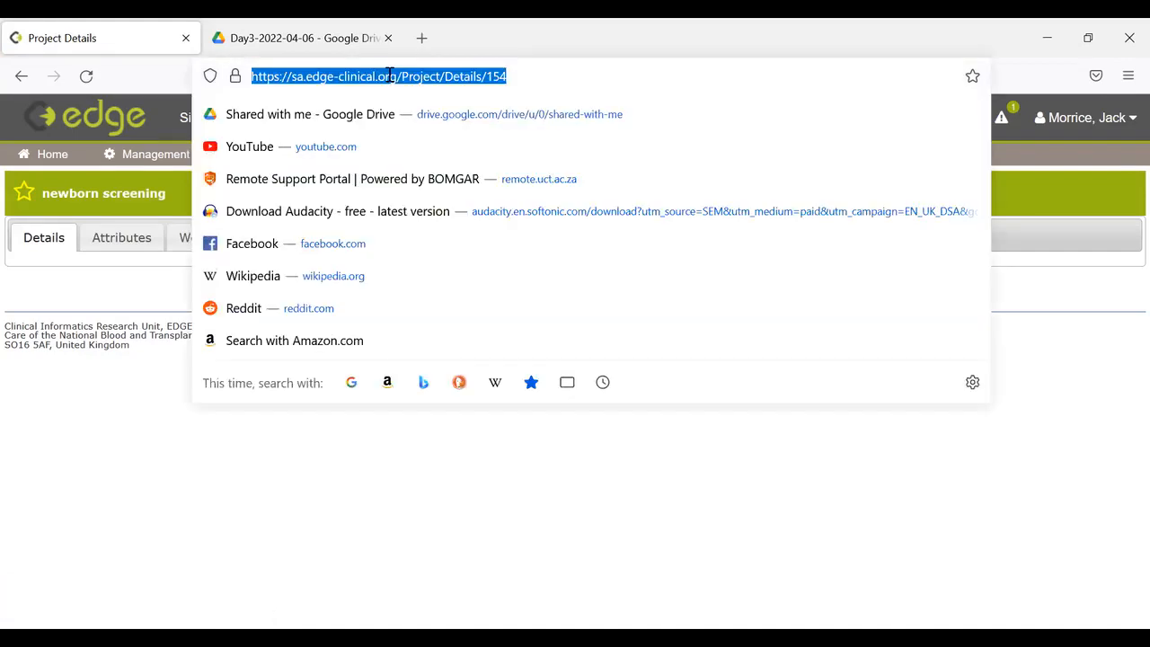
{"action": "left_click", "coordinate": [390, 75]}
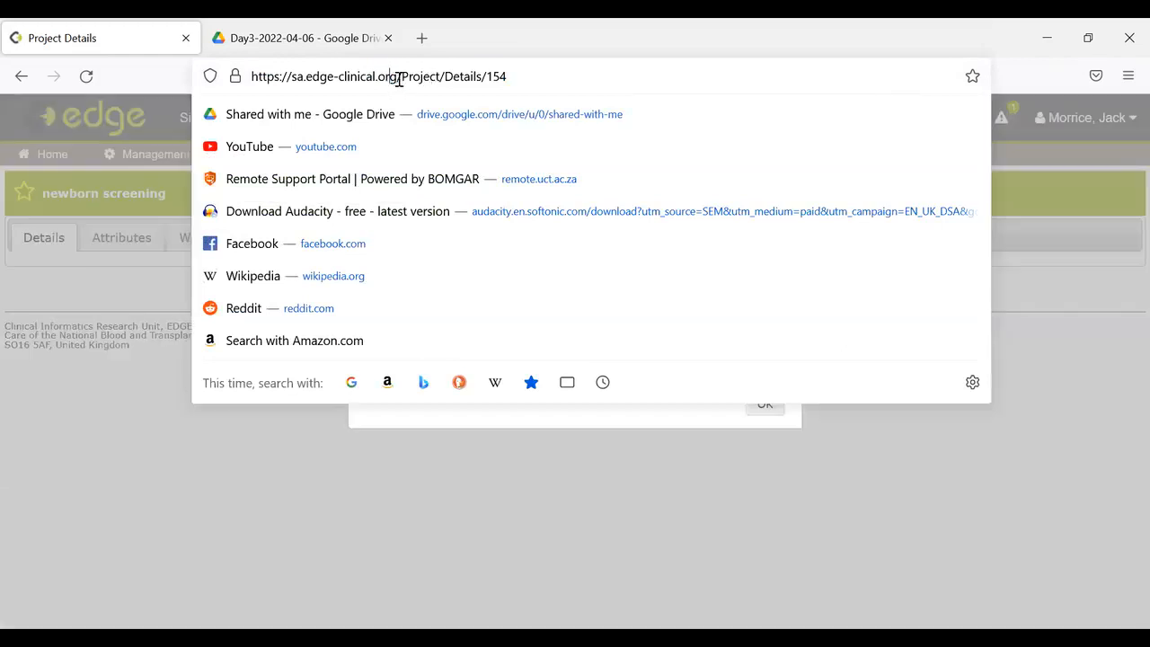
{"action": "left_click_drag", "start_coordinate": [396, 78], "coordinate": [179, 53]}
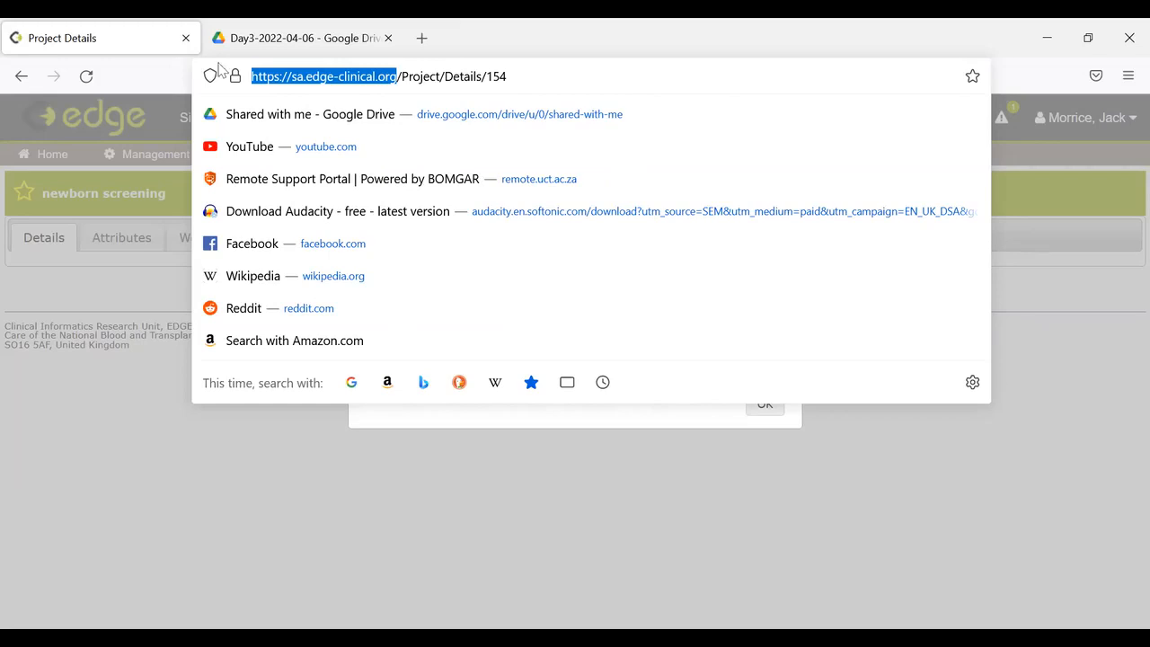
{"action": "left_click", "coordinate": [1102, 115]}
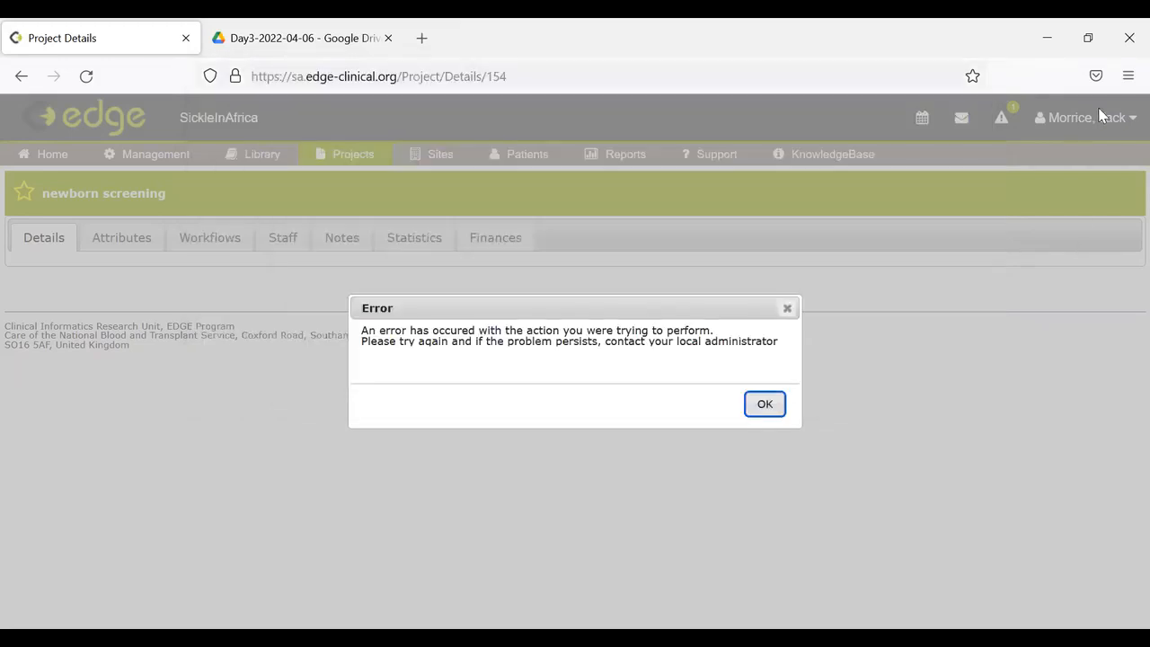
{"action": "left_click", "coordinate": [756, 409]}
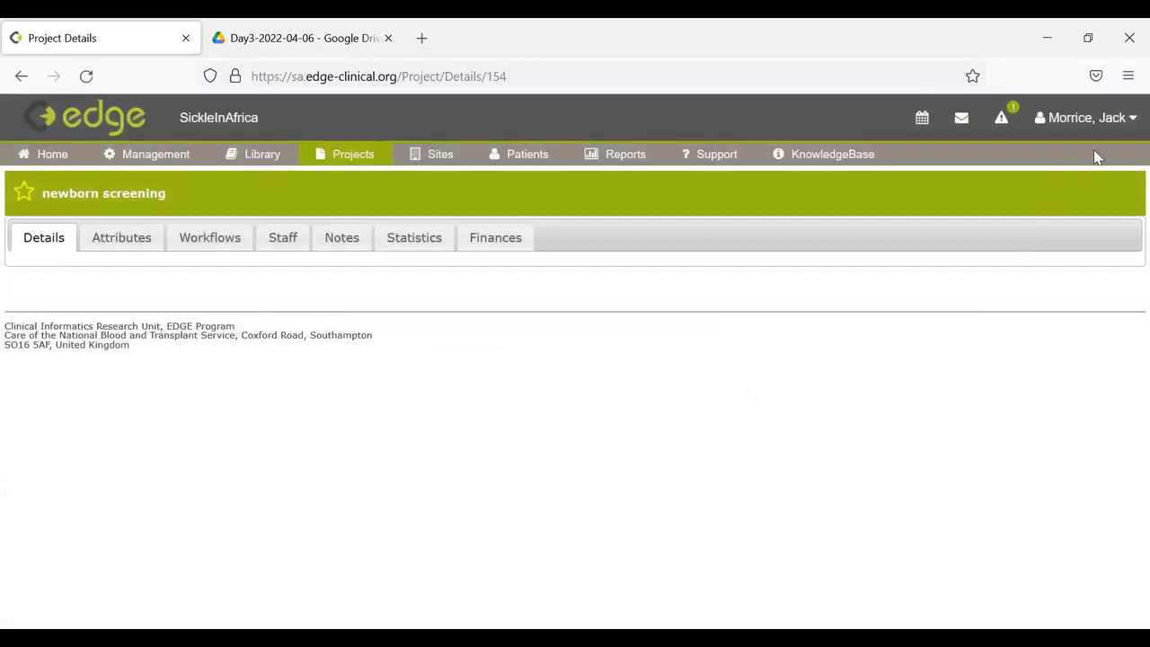
{"action": "left_click", "coordinate": [1103, 122]}
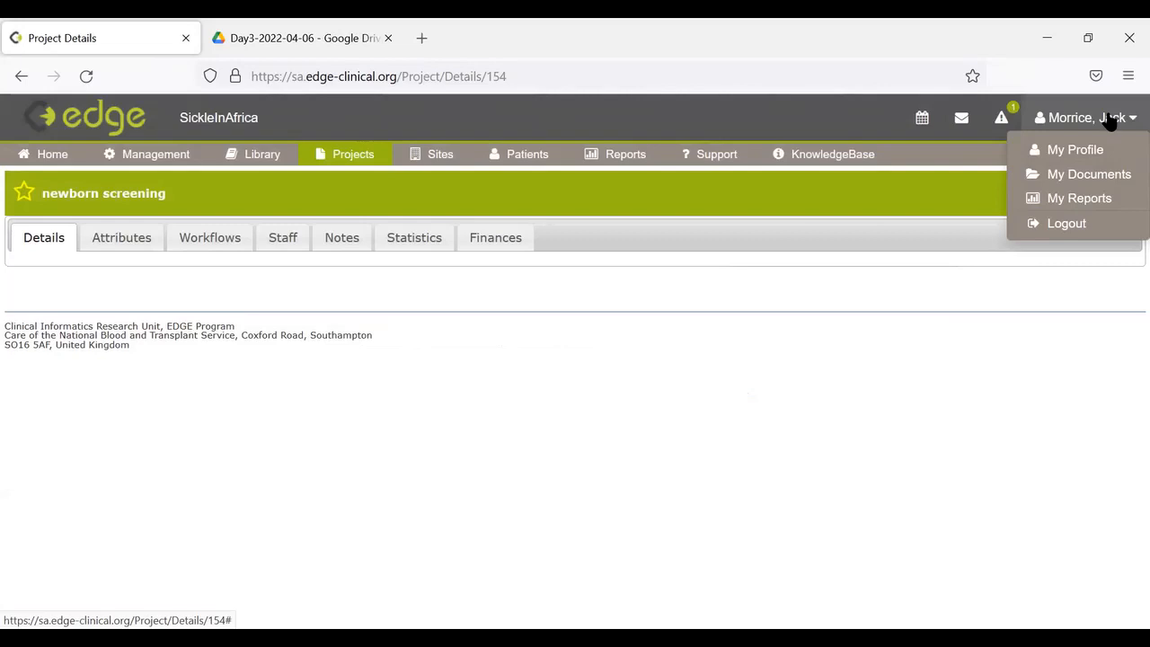
Return to the project search and reopen newborn screening from the organisation projects.
{"action": "left_click", "coordinate": [357, 160]}
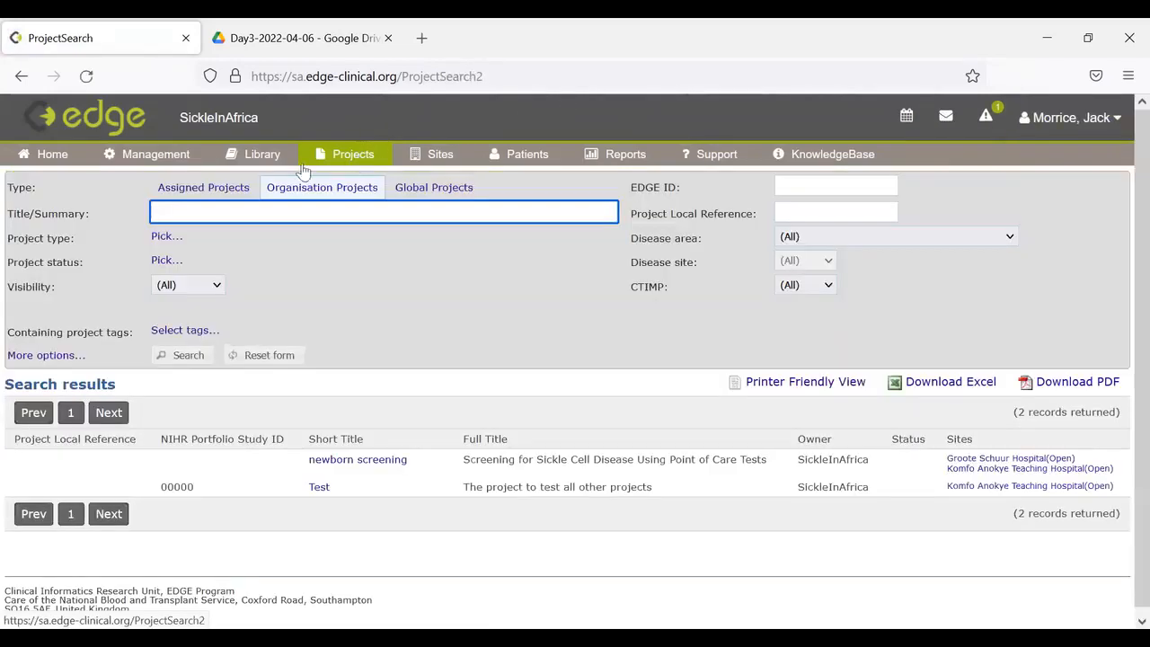
{"action": "left_click", "coordinate": [201, 188]}
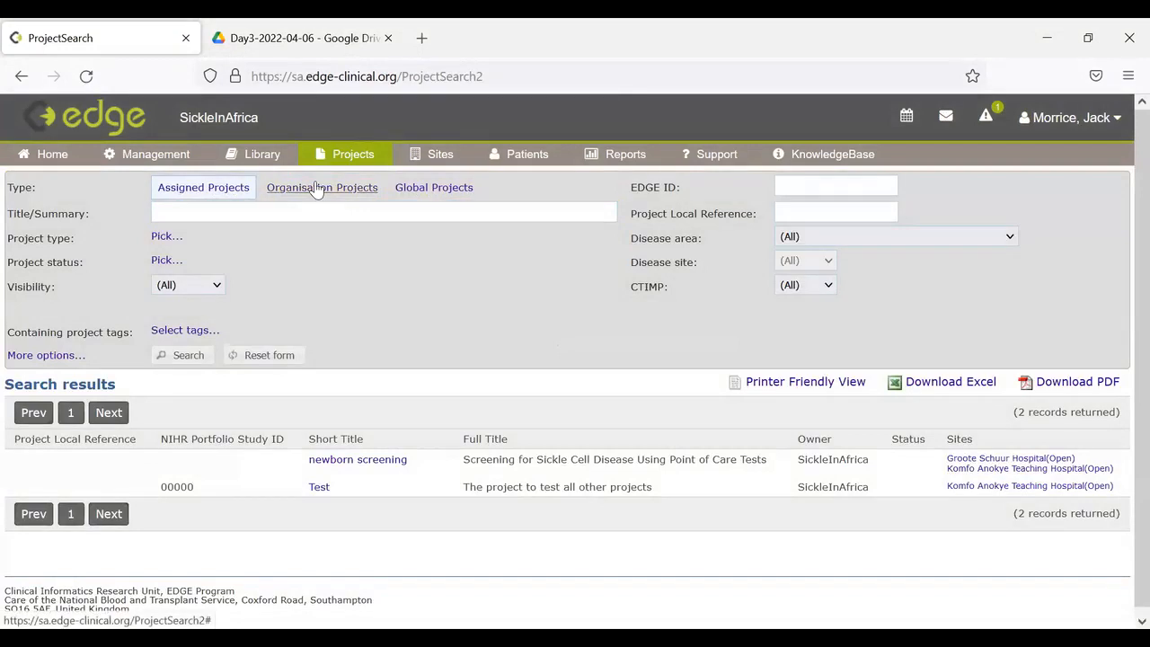
{"action": "left_click", "coordinate": [316, 188]}
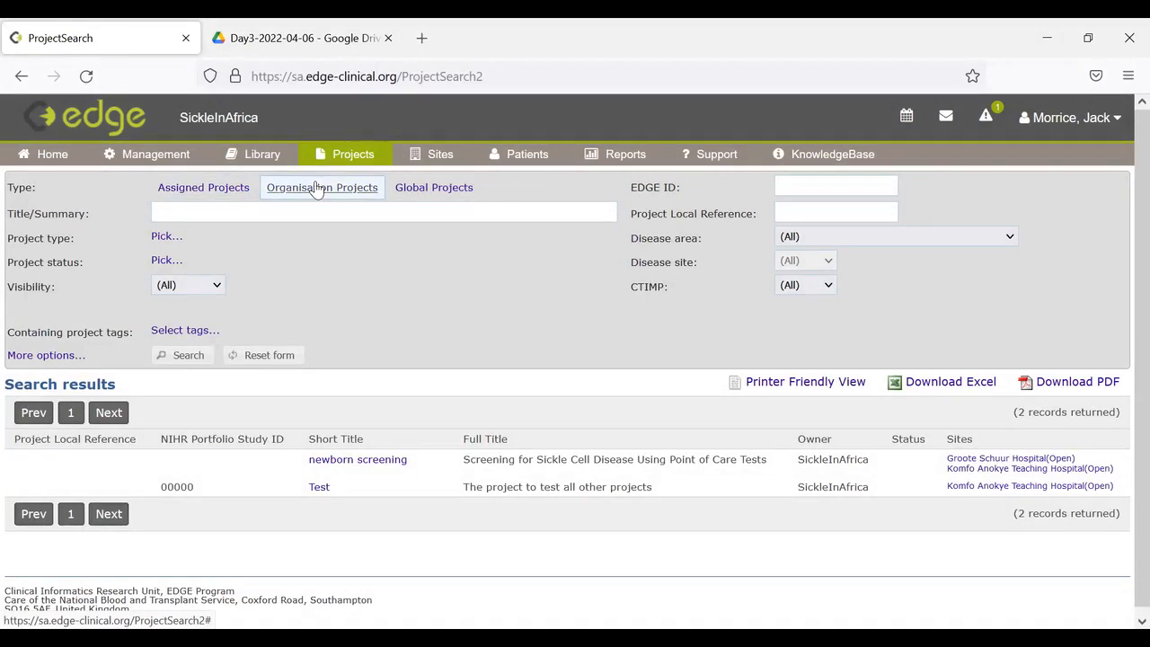
{"action": "left_click", "coordinate": [393, 462]}
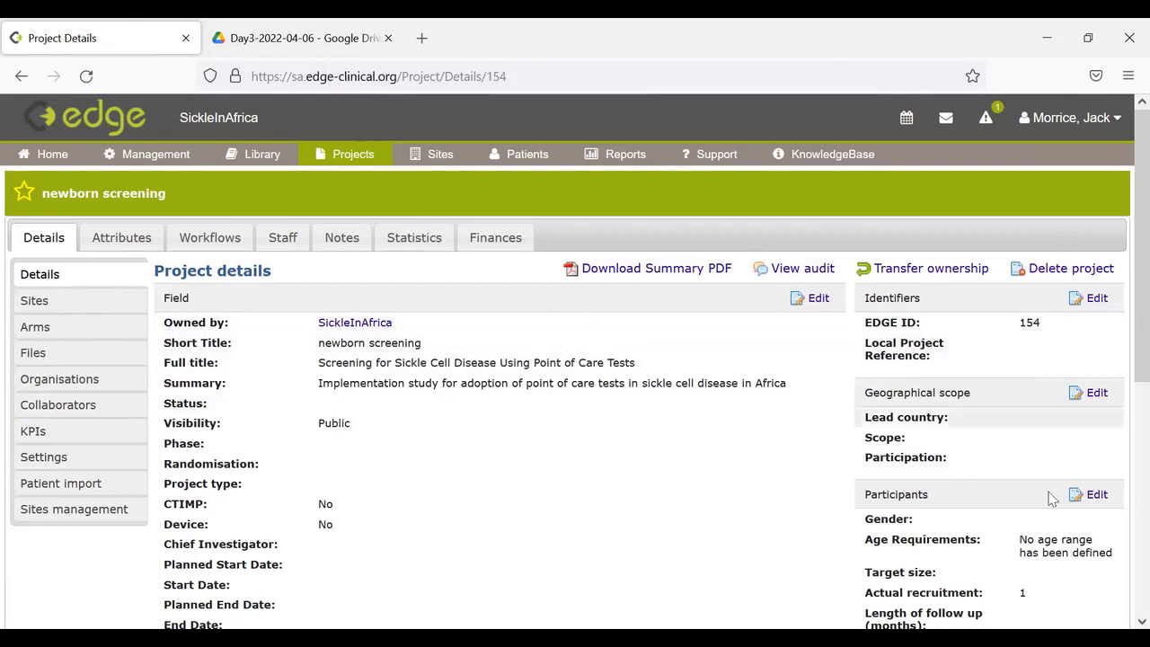
Examine the newborn screening project's details, inclusion/exclusion criteria, project design and files.
{"action": "left_click_drag", "start_coordinate": [1123, 270], "coordinate": [1124, 411]}
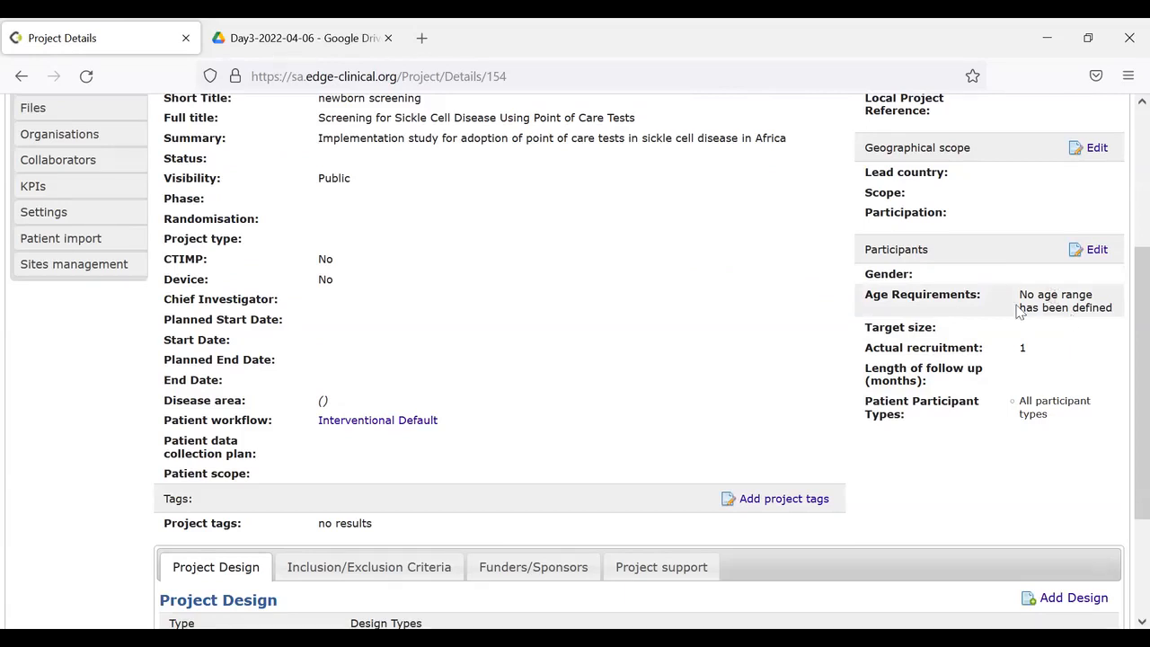
{"action": "scroll", "coordinate": [1121, 384], "scroll_direction": "down", "scroll_amount": 1}
{"action": "scroll", "coordinate": [1121, 384], "scroll_direction": "down", "scroll_amount": 3}
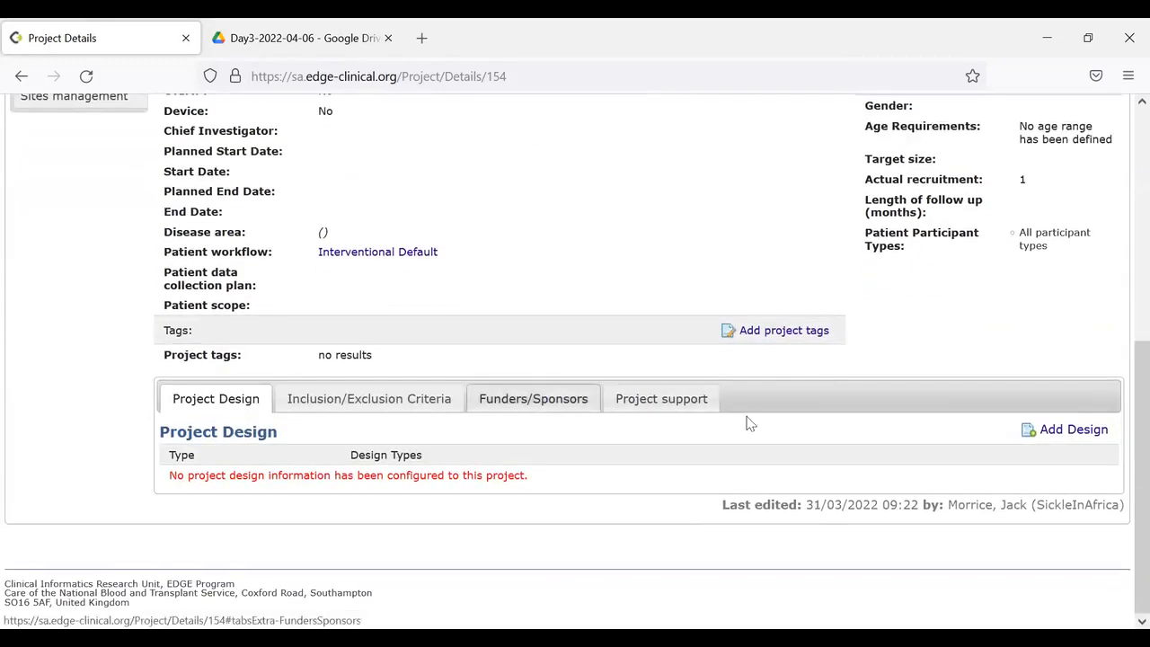
{"action": "left_click", "coordinate": [451, 399]}
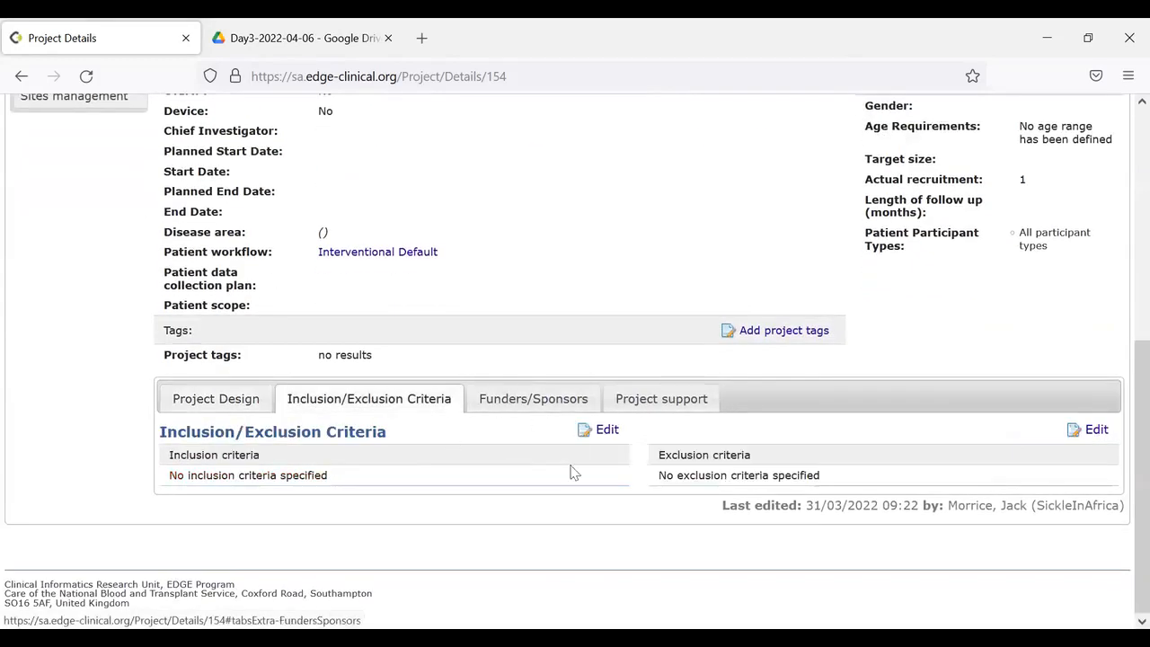
{"action": "left_click", "coordinate": [234, 409]}
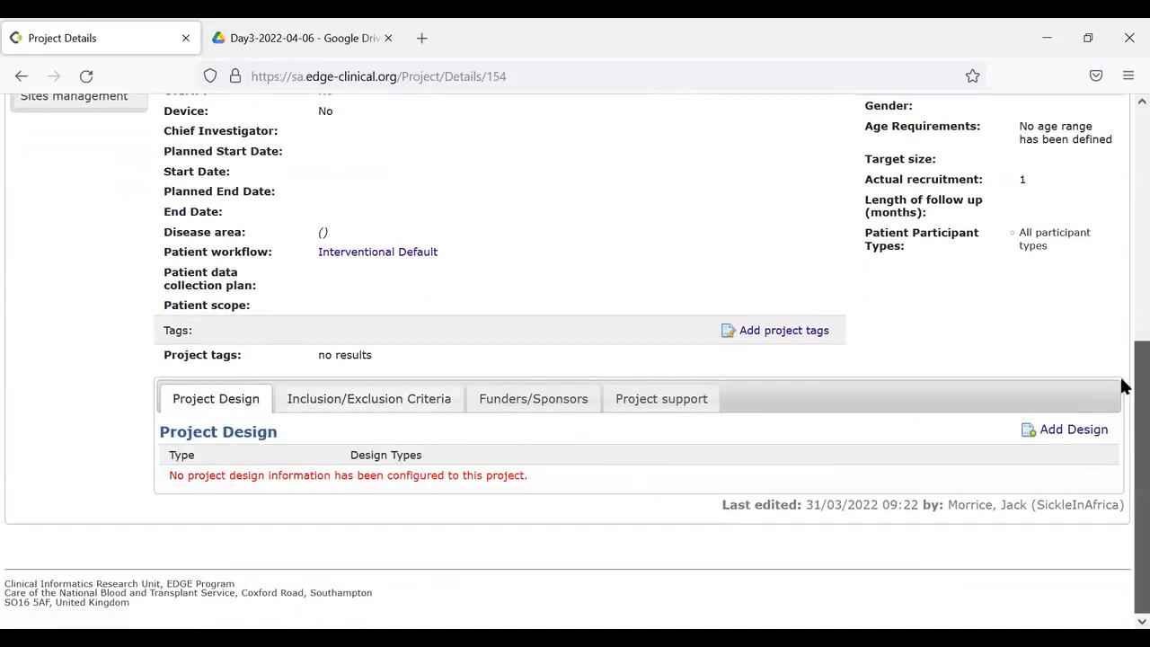
{"action": "left_click_drag", "start_coordinate": [1123, 387], "coordinate": [1124, 186]}
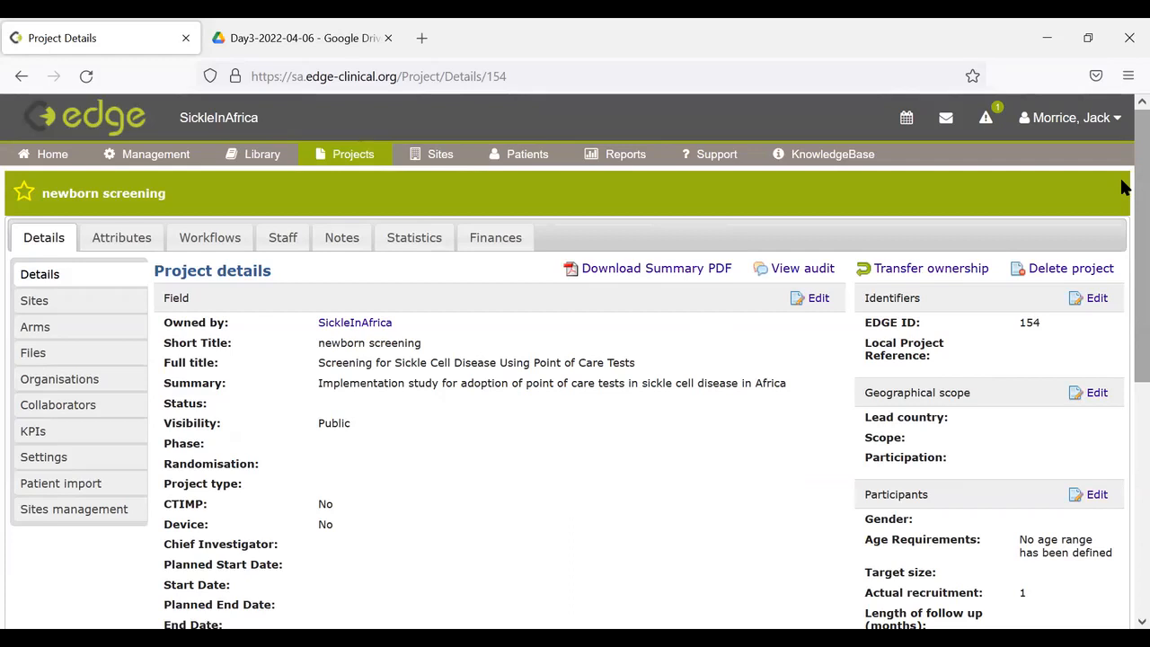
{"action": "left_click", "coordinate": [800, 96]}
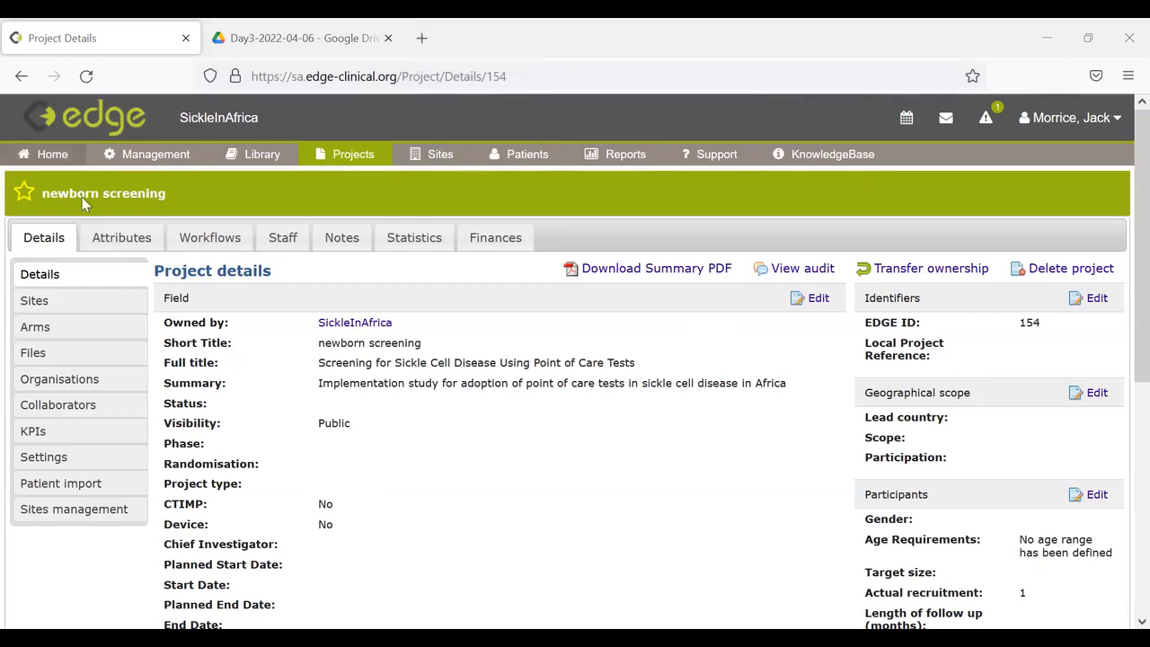
{"action": "left_click", "coordinate": [31, 355]}
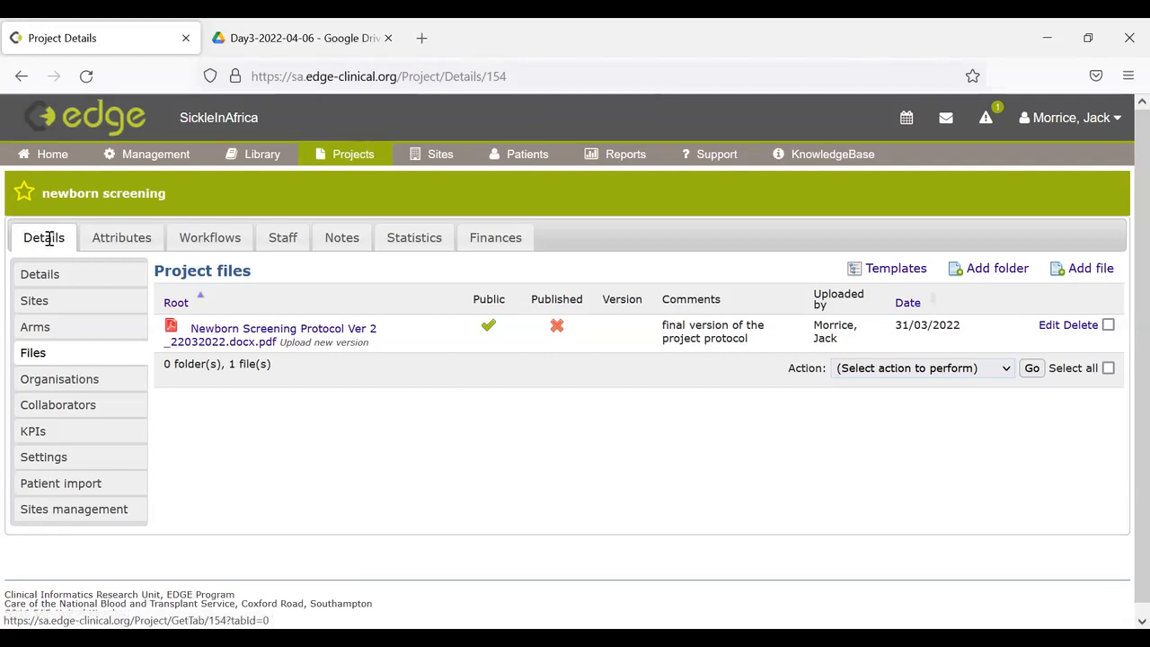
{"action": "left_click", "coordinate": [48, 276]}
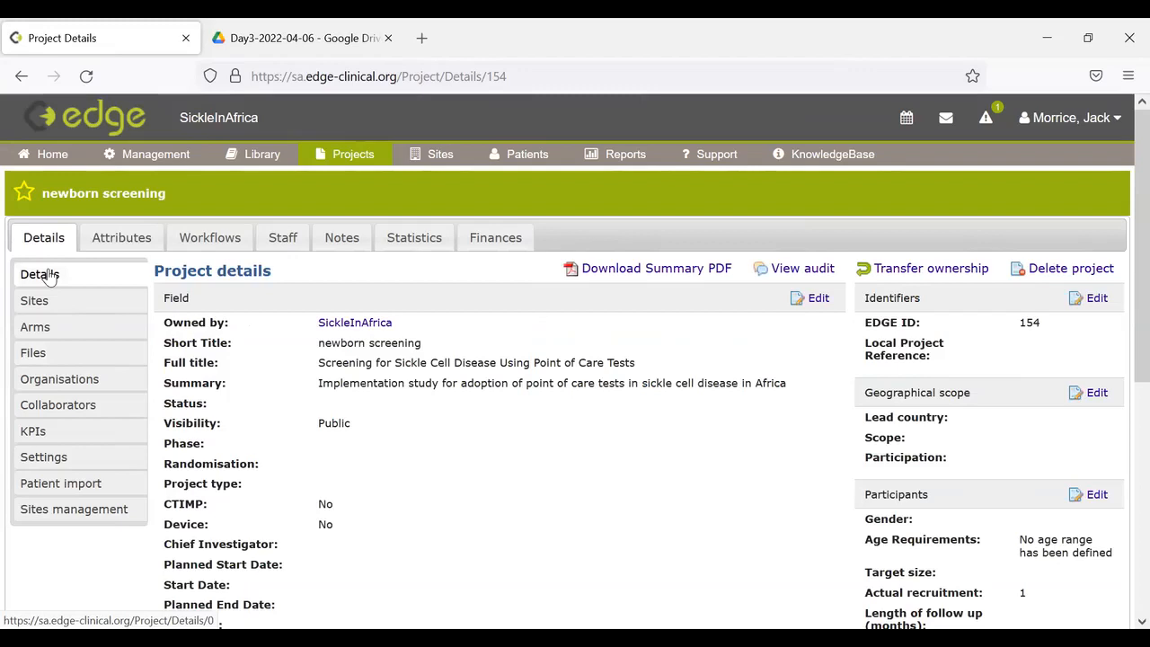
Start a new project site entry for newborn screening and select Makerere University Hospital as the site.
{"action": "left_click", "coordinate": [49, 309]}
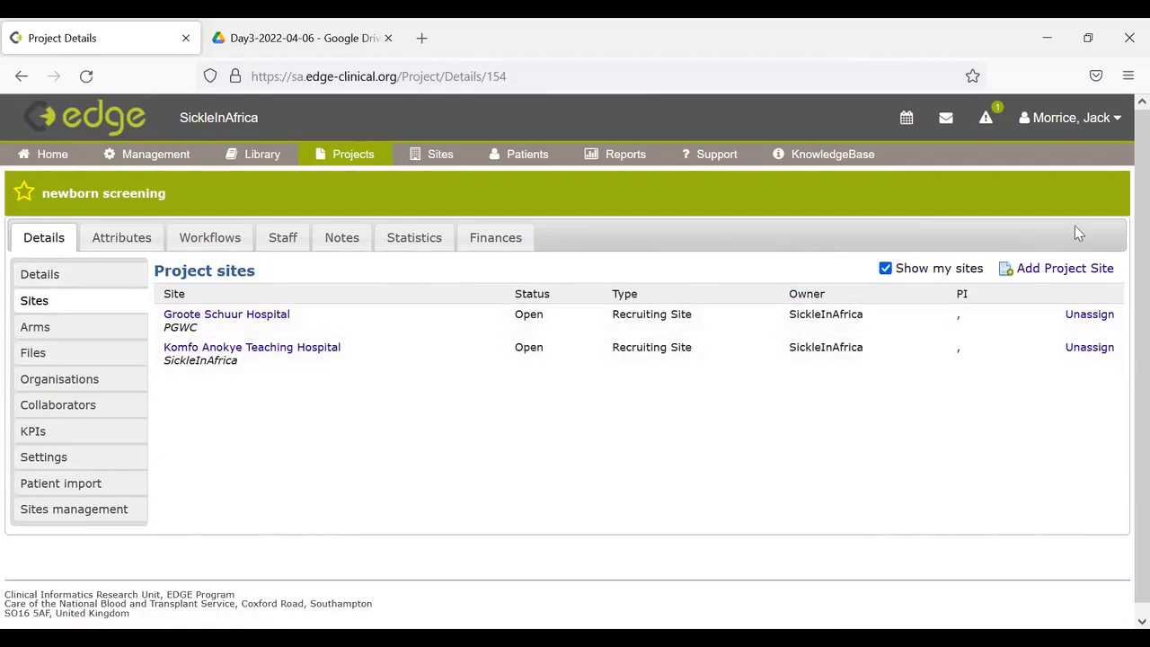
{"action": "left_click", "coordinate": [1059, 274]}
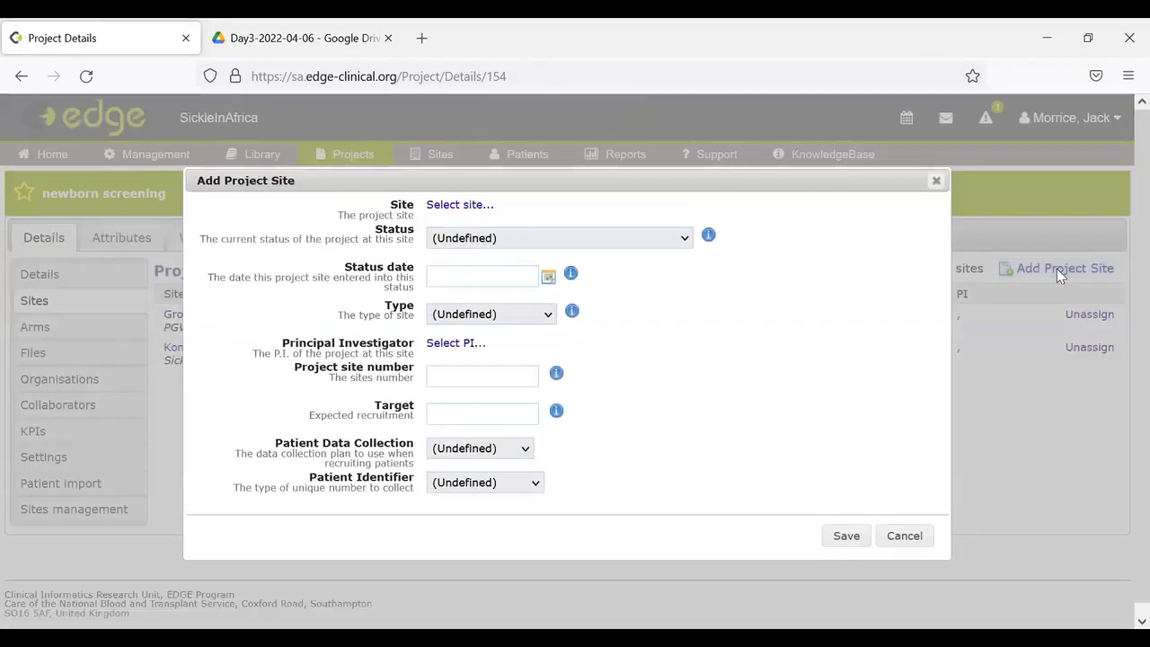
{"action": "left_click", "coordinate": [460, 205]}
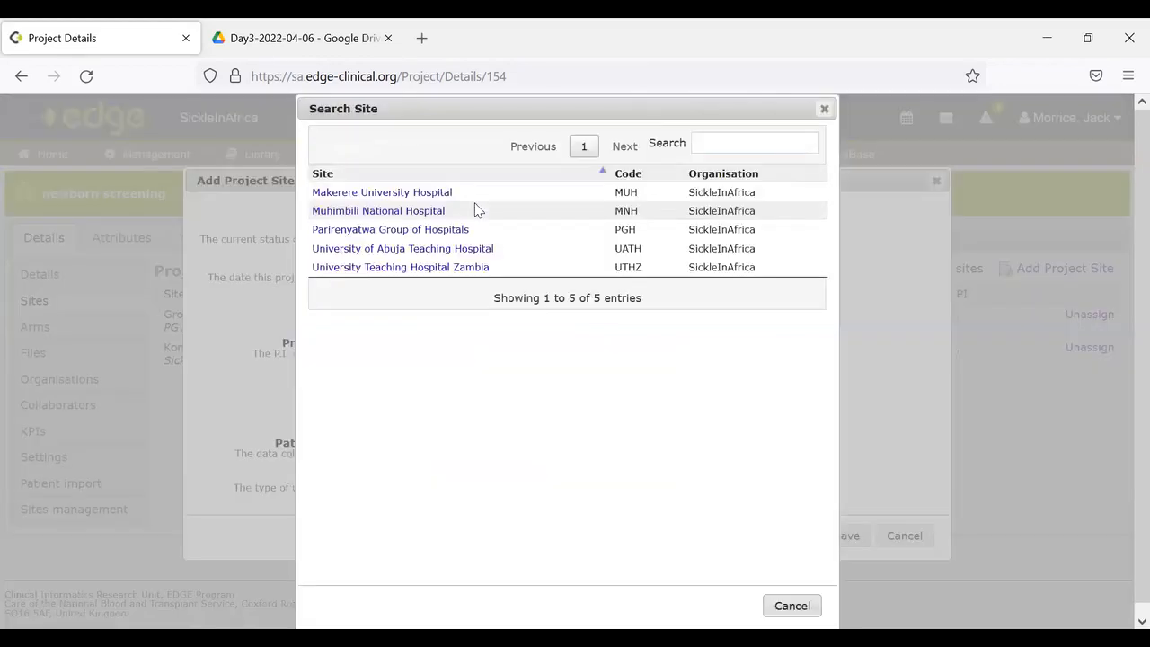
{"action": "left_click", "coordinate": [389, 194]}
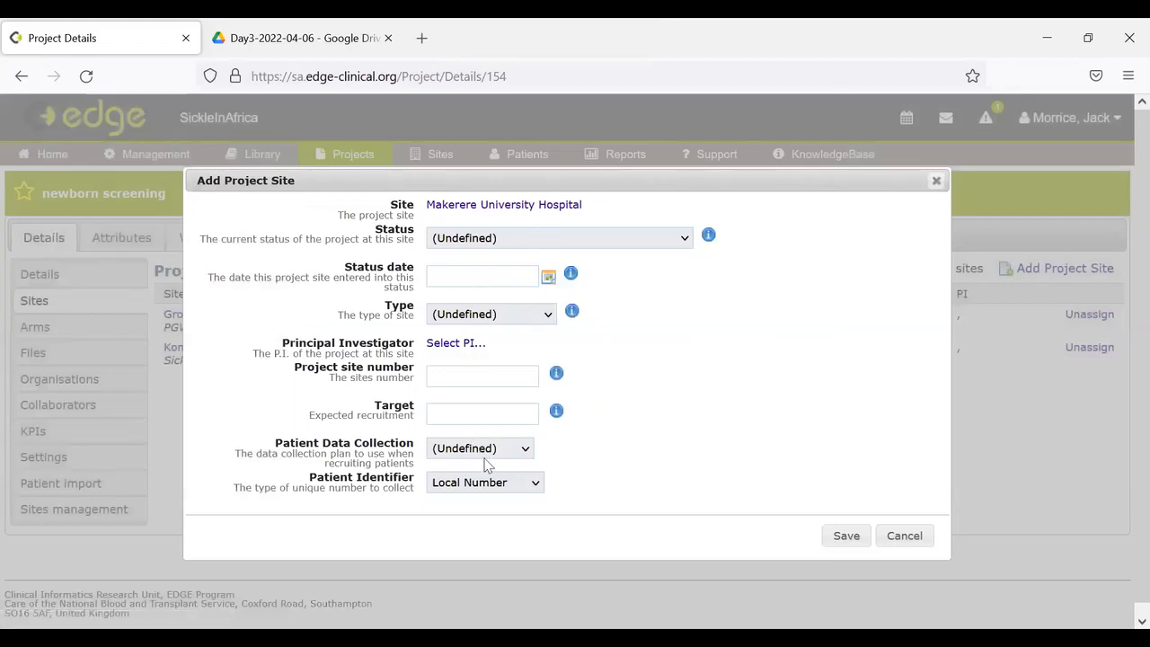
Look through the available site statuses and try to save the site without a status or status date.
{"action": "left_click", "coordinate": [582, 238]}
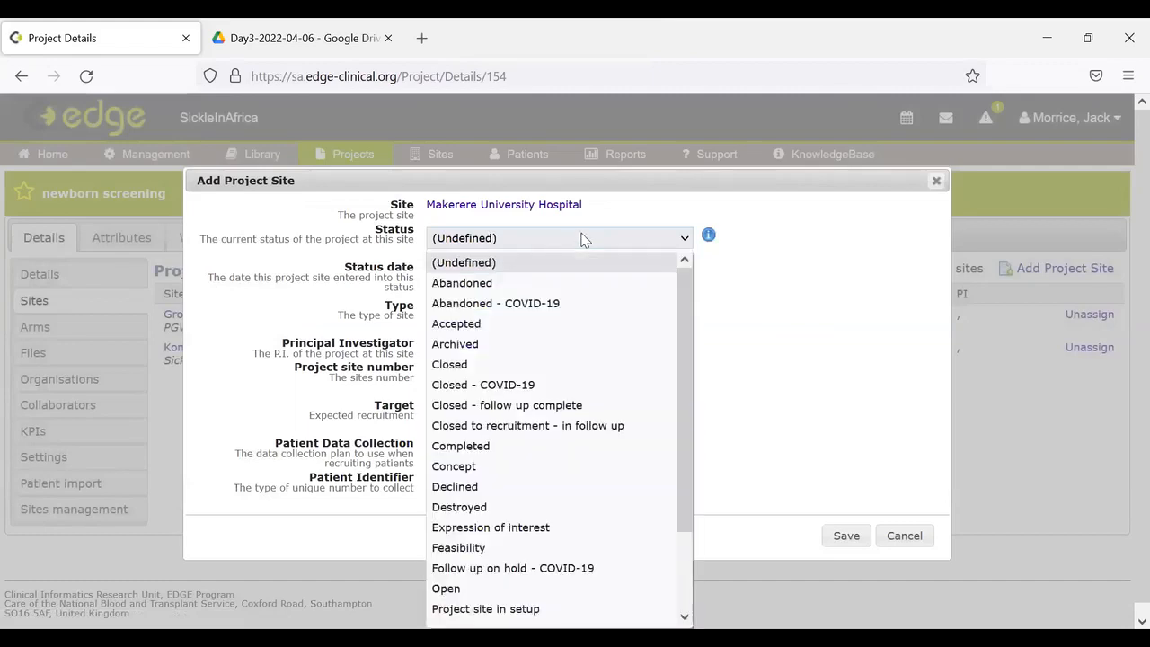
{"action": "scroll", "coordinate": [683, 316], "scroll_direction": "down", "scroll_amount": 2}
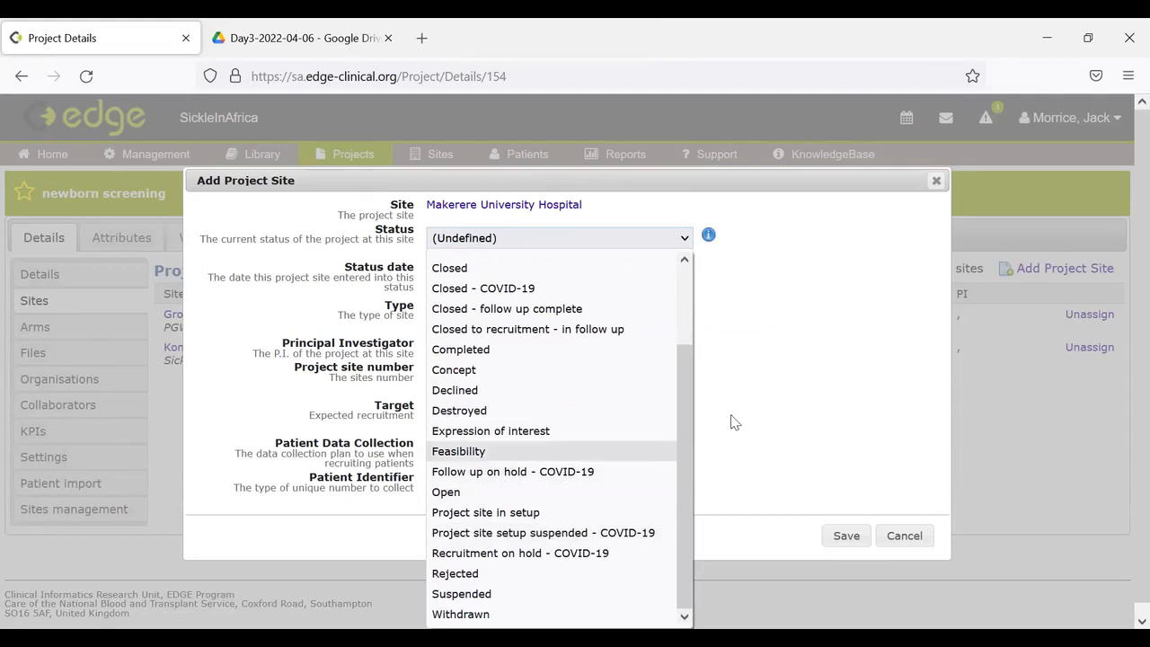
{"action": "key", "text": "Escape"}
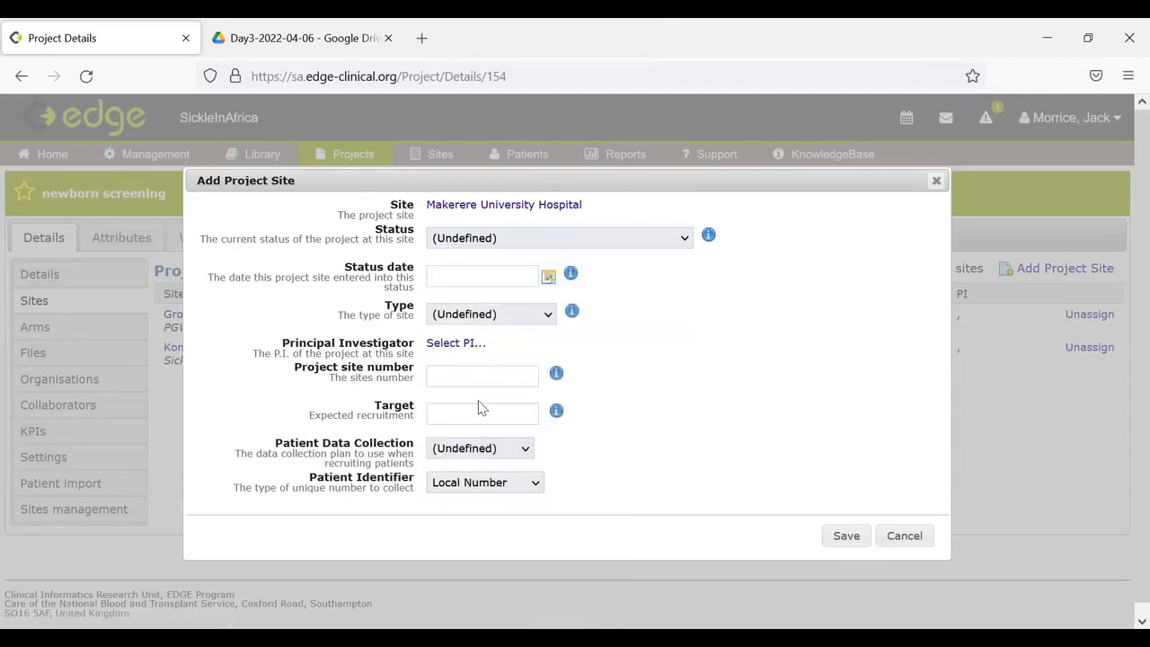
{"action": "left_click", "coordinate": [858, 537]}
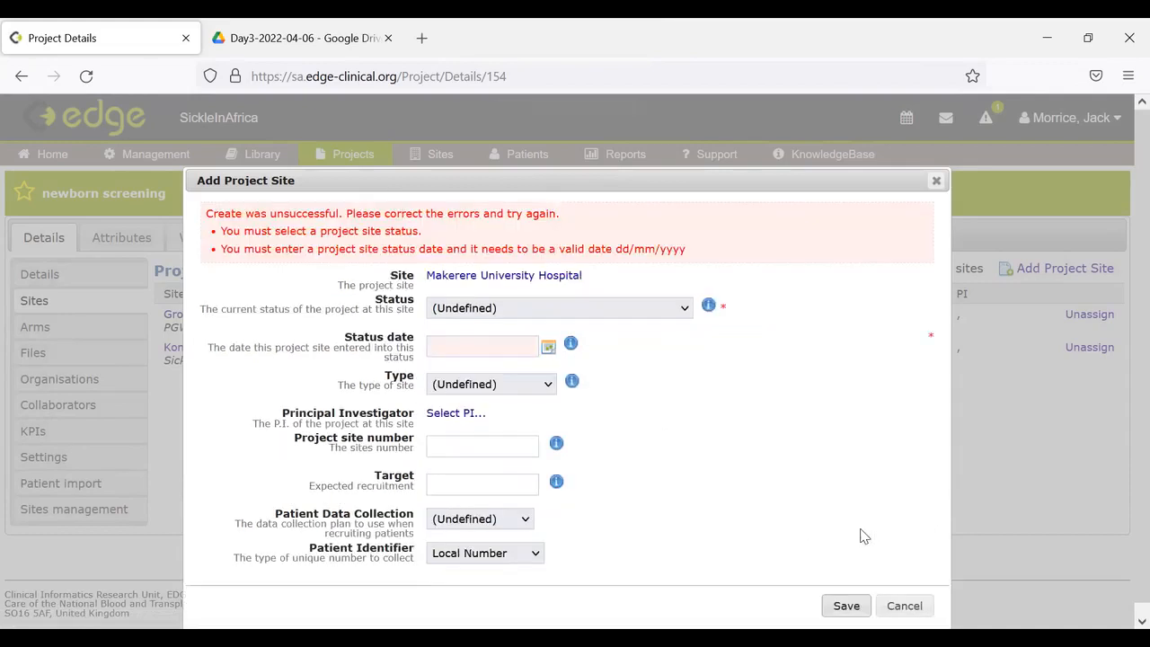
Set the site's status to Project site in setup with status date 6 April 2022, and save the site.
{"action": "left_click", "coordinate": [544, 313]}
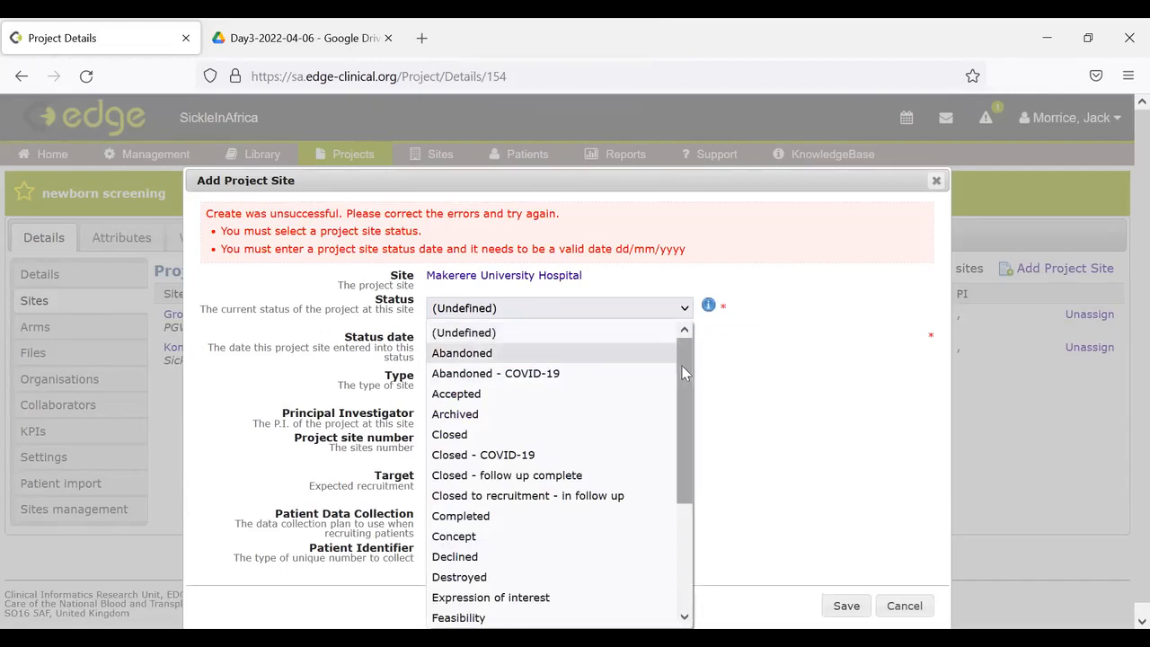
{"action": "scroll", "coordinate": [683, 486], "scroll_direction": "down", "scroll_amount": 4}
{"action": "left_click", "coordinate": [490, 514]}
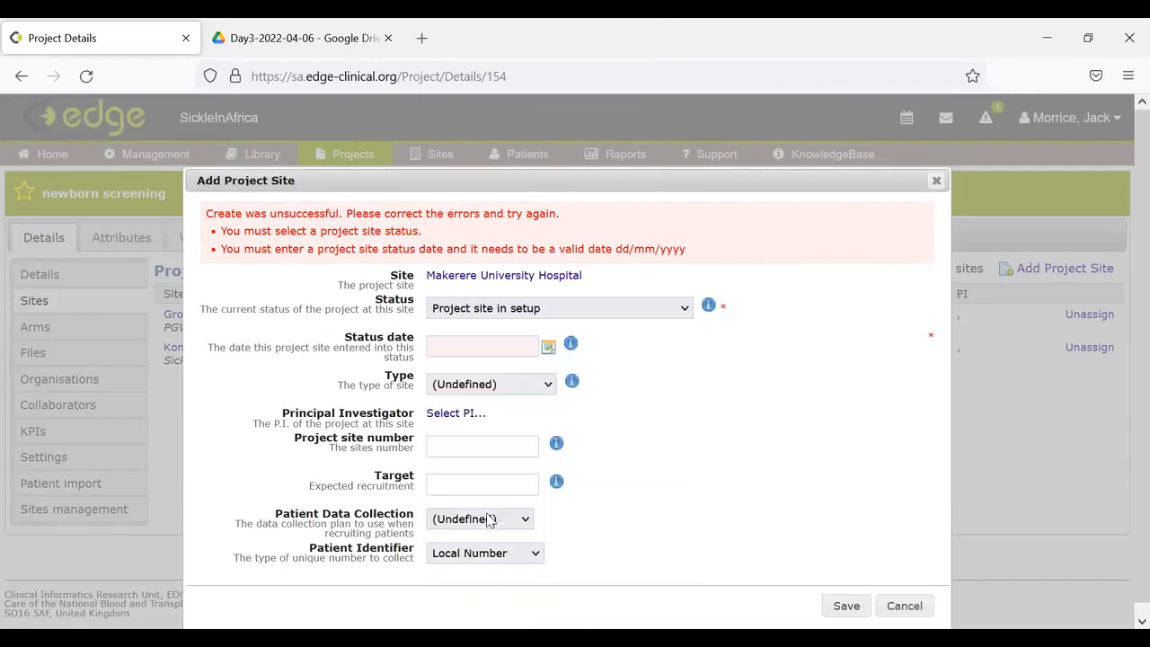
{"action": "left_click", "coordinate": [549, 349]}
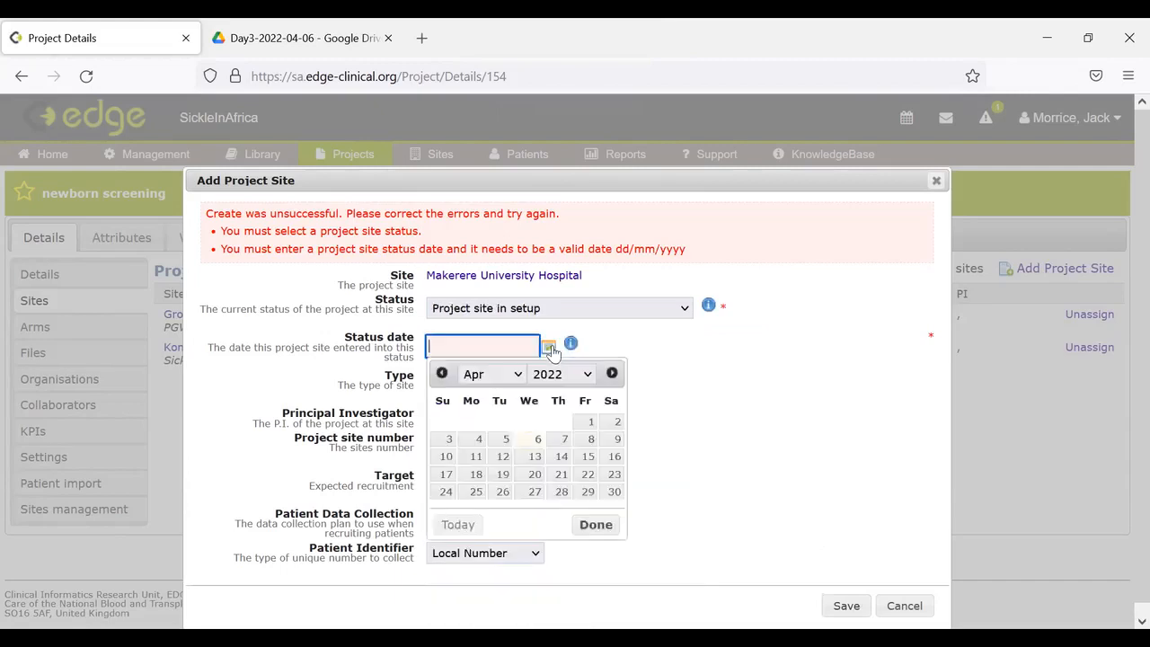
{"action": "left_click", "coordinate": [537, 439]}
{"action": "left_click", "coordinate": [845, 607]}
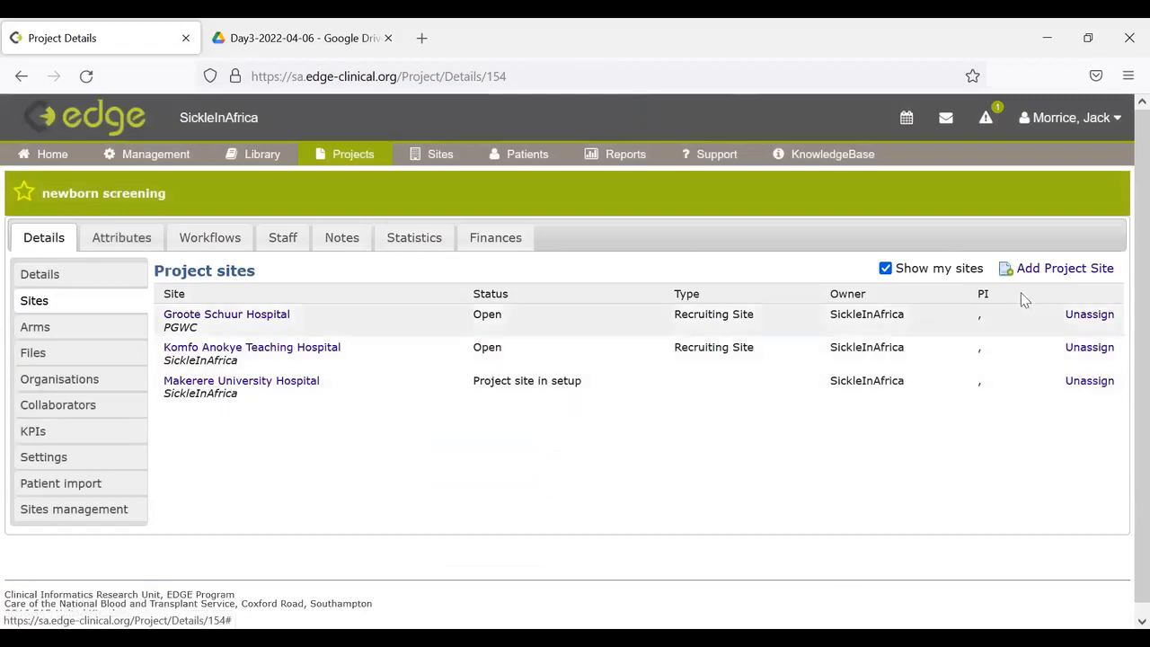
Start another project site entry and select Muhimbili National Hospital as the site.
{"action": "left_click", "coordinate": [1056, 271]}
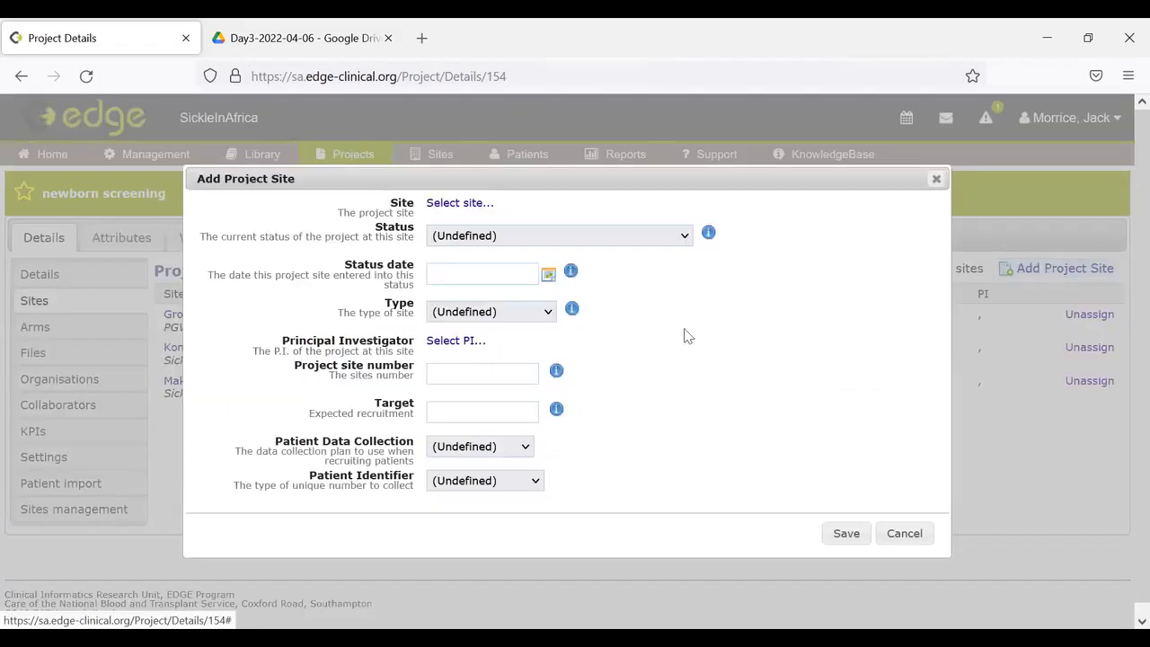
{"action": "left_click", "coordinate": [448, 205]}
{"action": "left_click", "coordinate": [422, 192]}
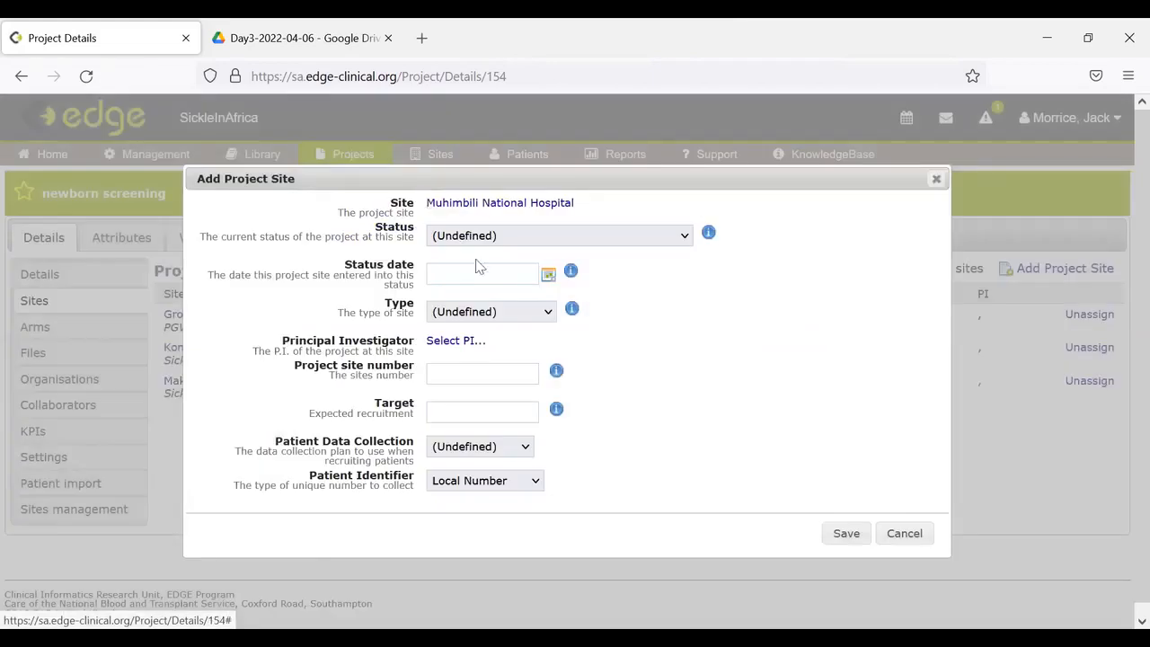
Set Muhimbili National Hospital's status to Project site in setup with status date 6 April 2022, and save the site.
{"action": "left_click", "coordinate": [548, 238]}
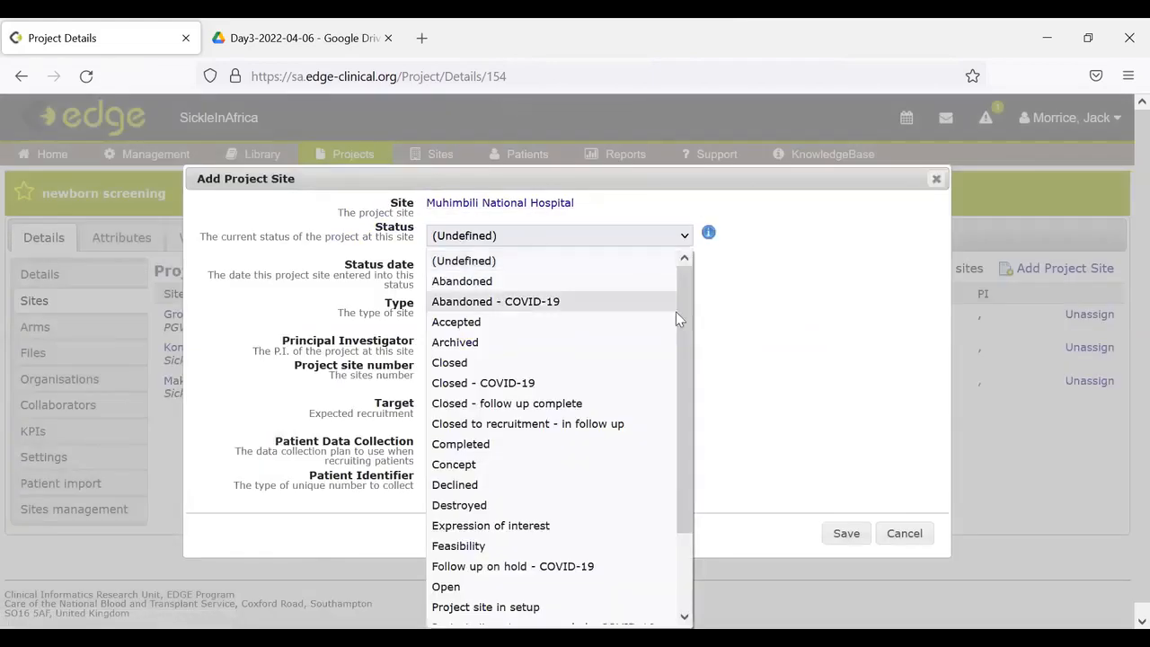
{"action": "scroll", "coordinate": [662, 478], "scroll_direction": "down", "scroll_amount": 2}
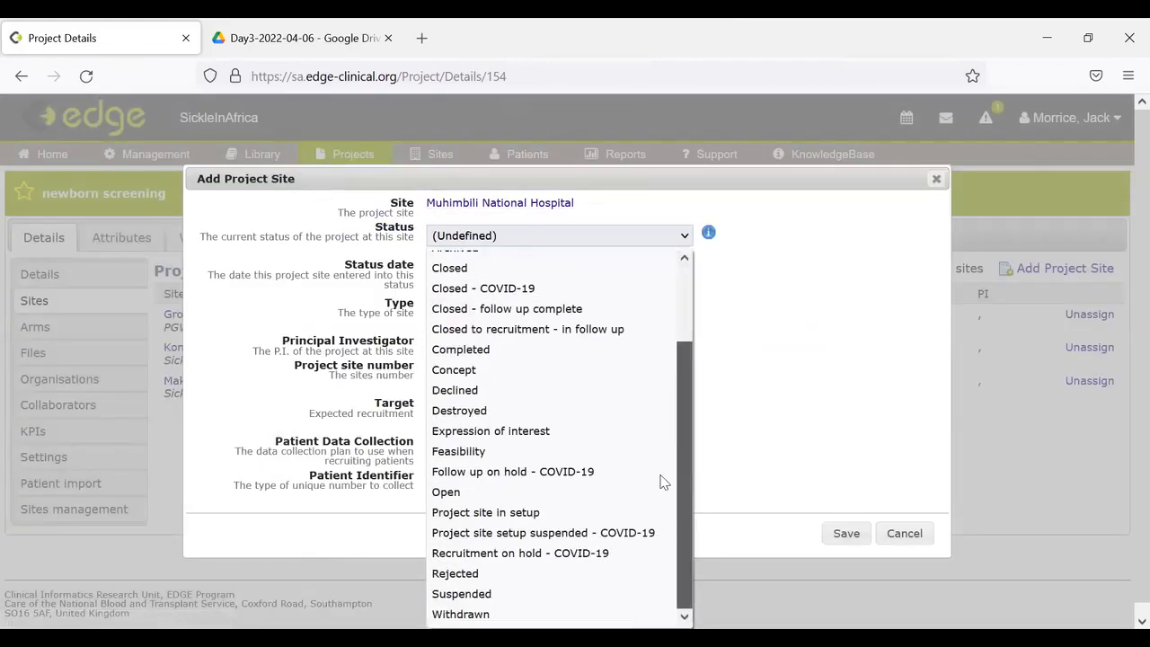
{"action": "left_click", "coordinate": [458, 513]}
{"action": "left_click", "coordinate": [548, 275]}
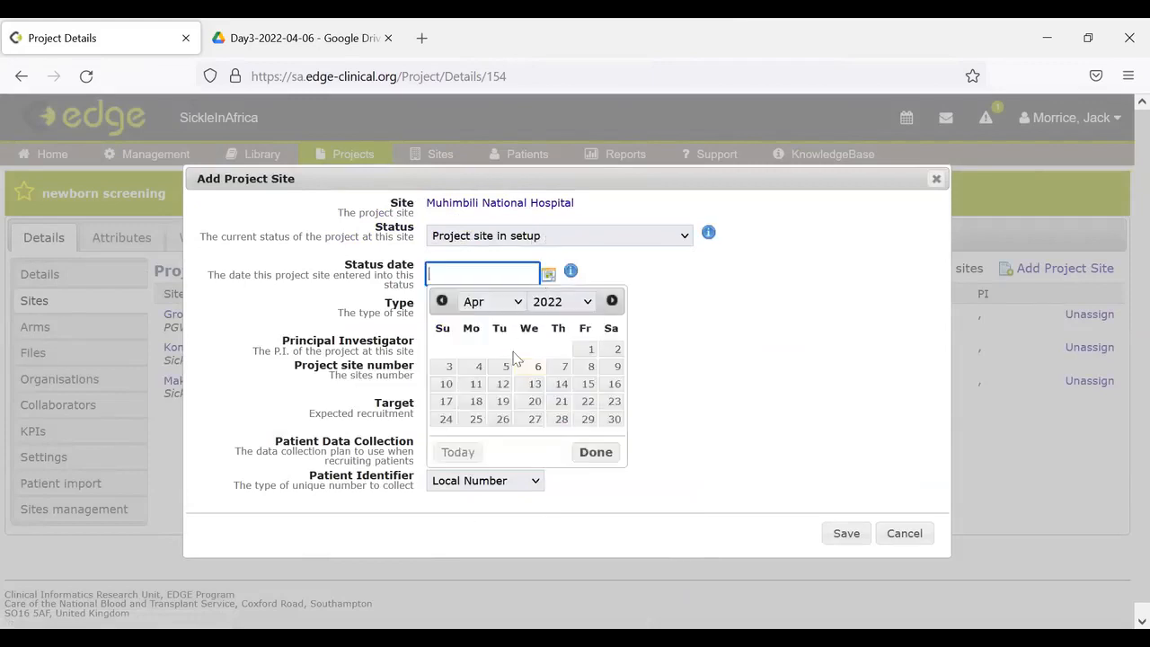
{"action": "left_click", "coordinate": [532, 367]}
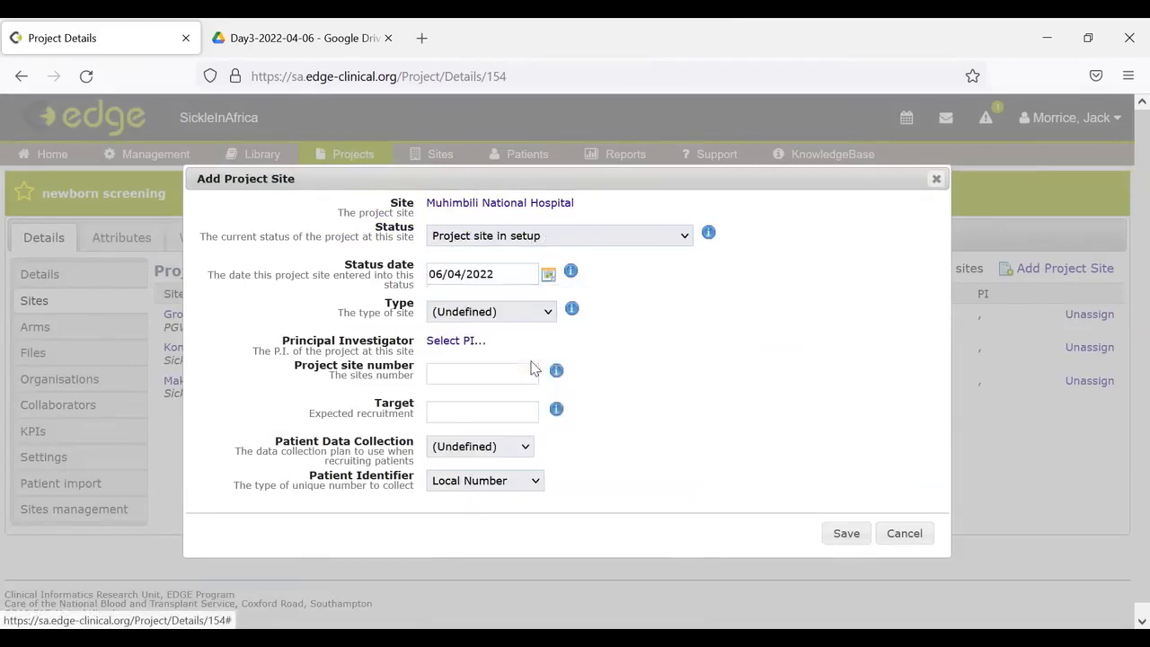
{"action": "left_click", "coordinate": [840, 535]}
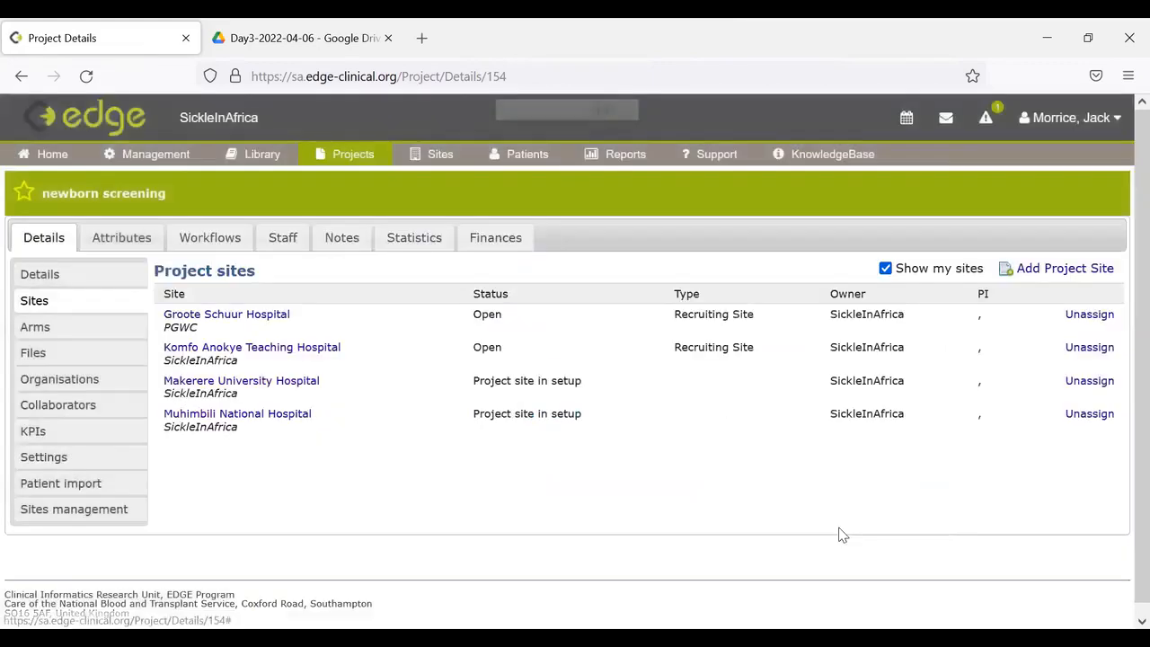
Add Parirenyatwa Group of Hospitals as a project site with status Project site in setup, dated 6 April 2022.
{"action": "left_click", "coordinate": [1069, 269]}
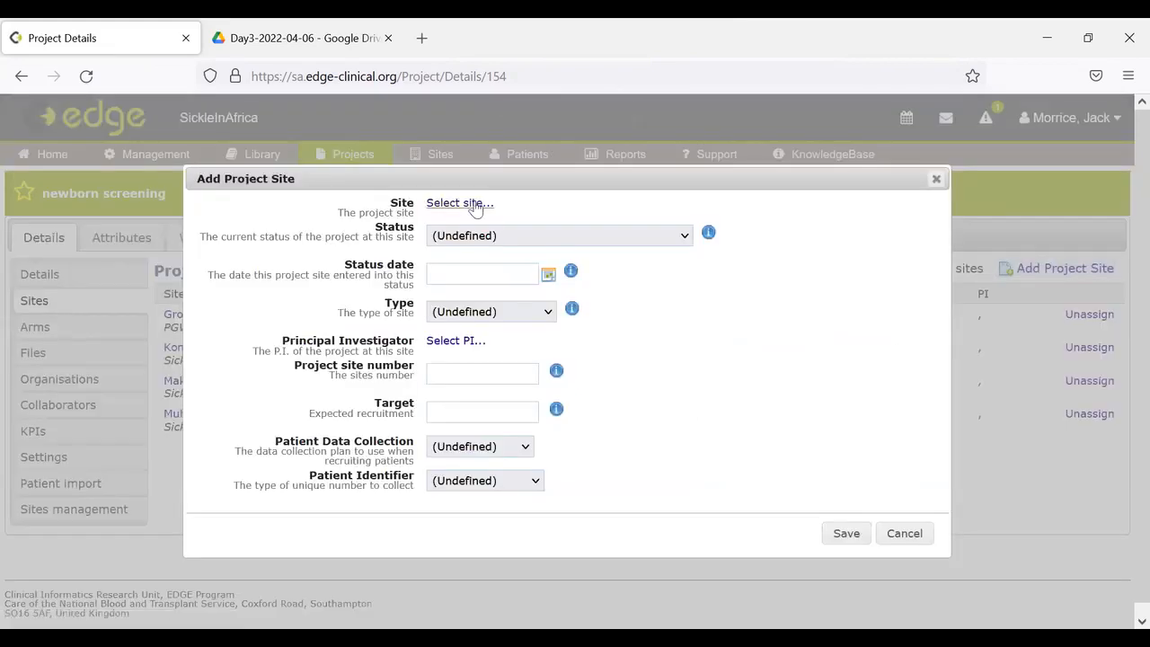
{"action": "left_click", "coordinate": [473, 206]}
{"action": "left_click", "coordinate": [429, 191]}
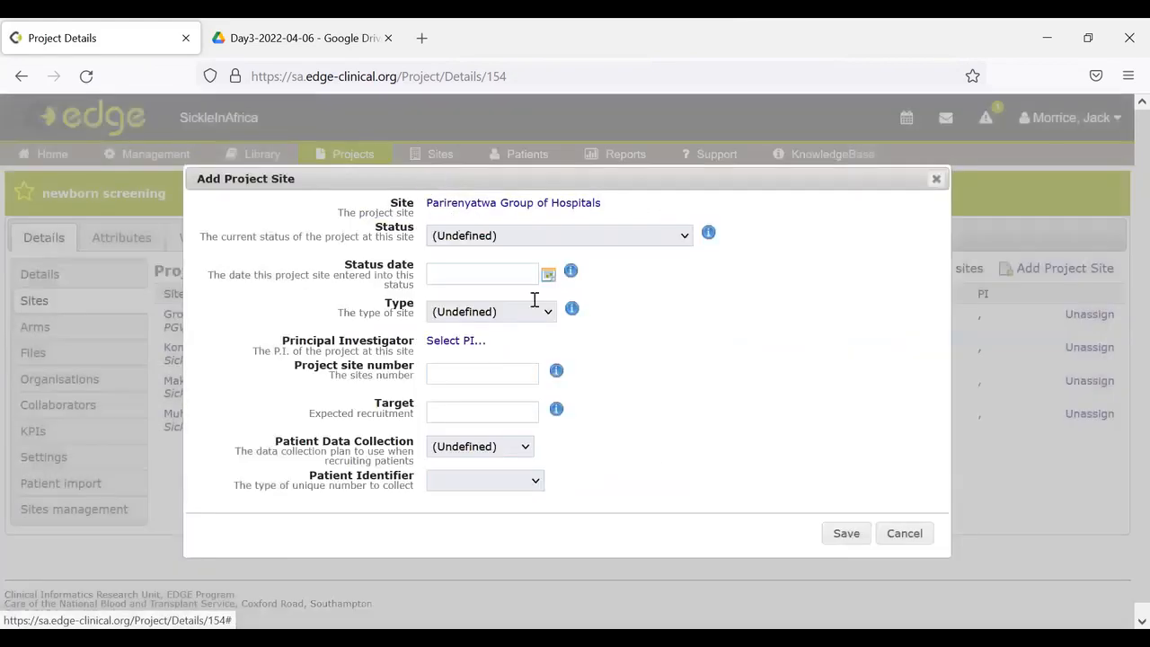
{"action": "left_click", "coordinate": [548, 274]}
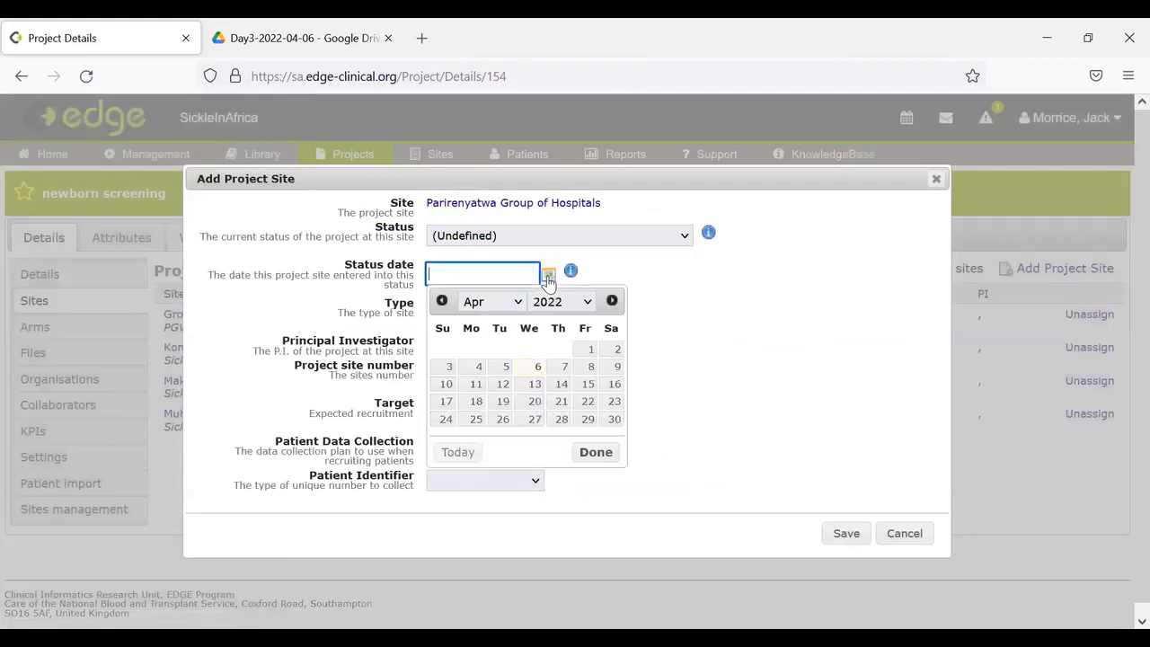
{"action": "left_click", "coordinate": [537, 369]}
{"action": "left_click", "coordinate": [618, 232]}
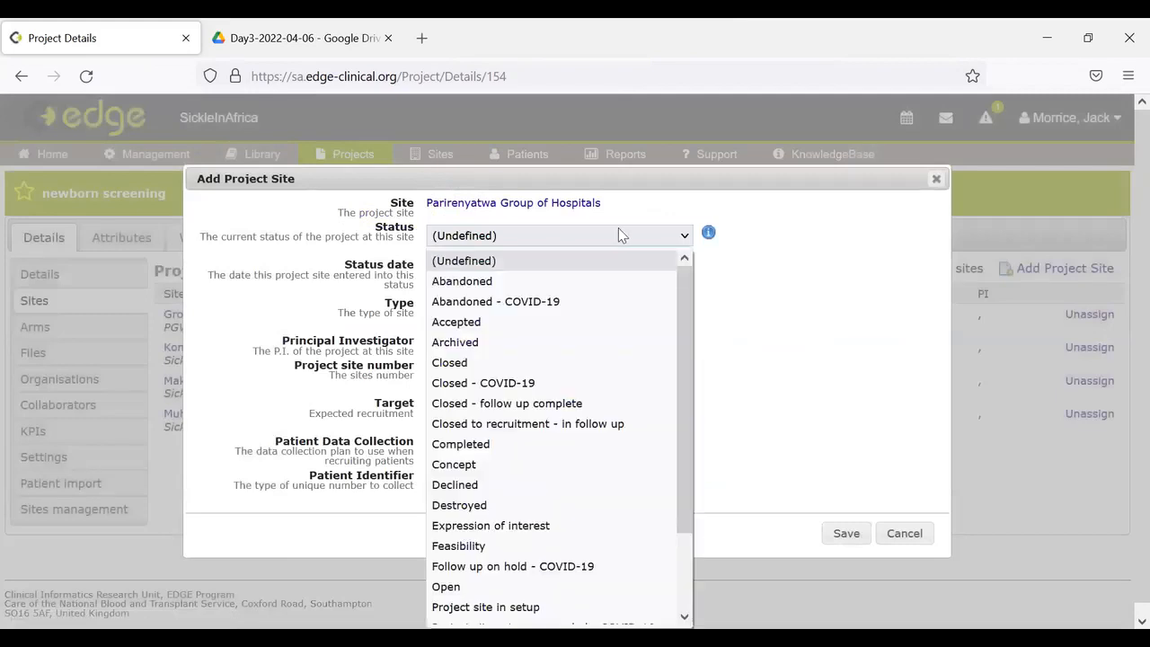
{"action": "left_click", "coordinate": [513, 607]}
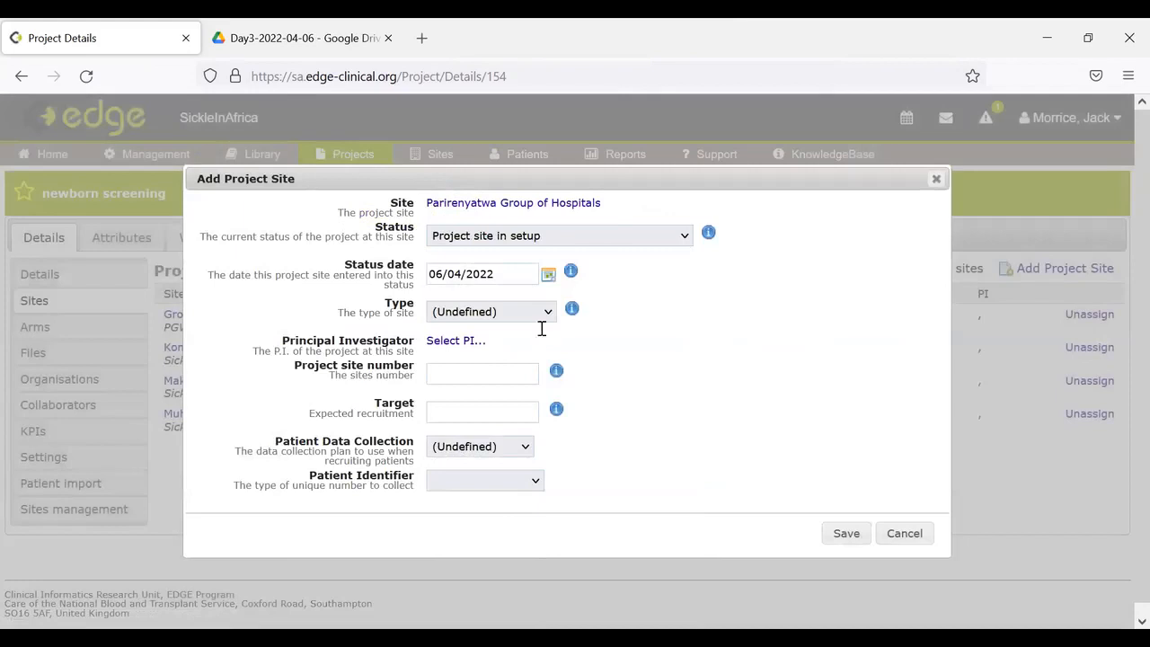
{"action": "left_click", "coordinate": [844, 537]}
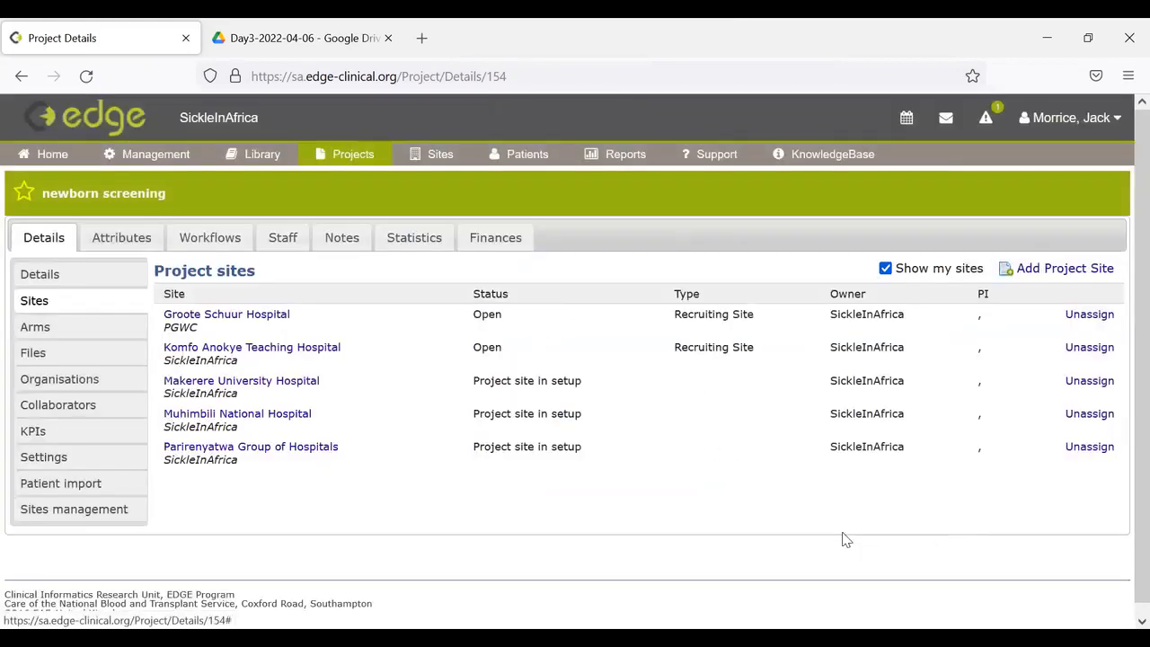
Add University Teaching Hospital Zambia as a project site with status Project site in setup, dated 6 April 2022.
{"action": "left_click", "coordinate": [1053, 268]}
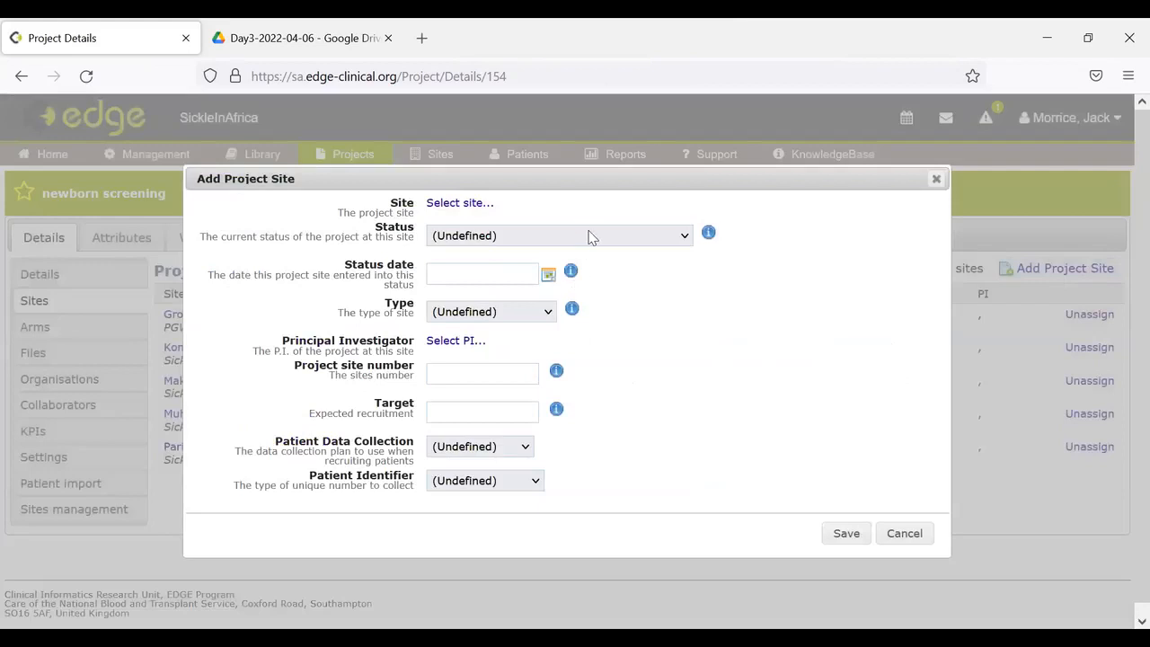
{"action": "left_click", "coordinate": [473, 202]}
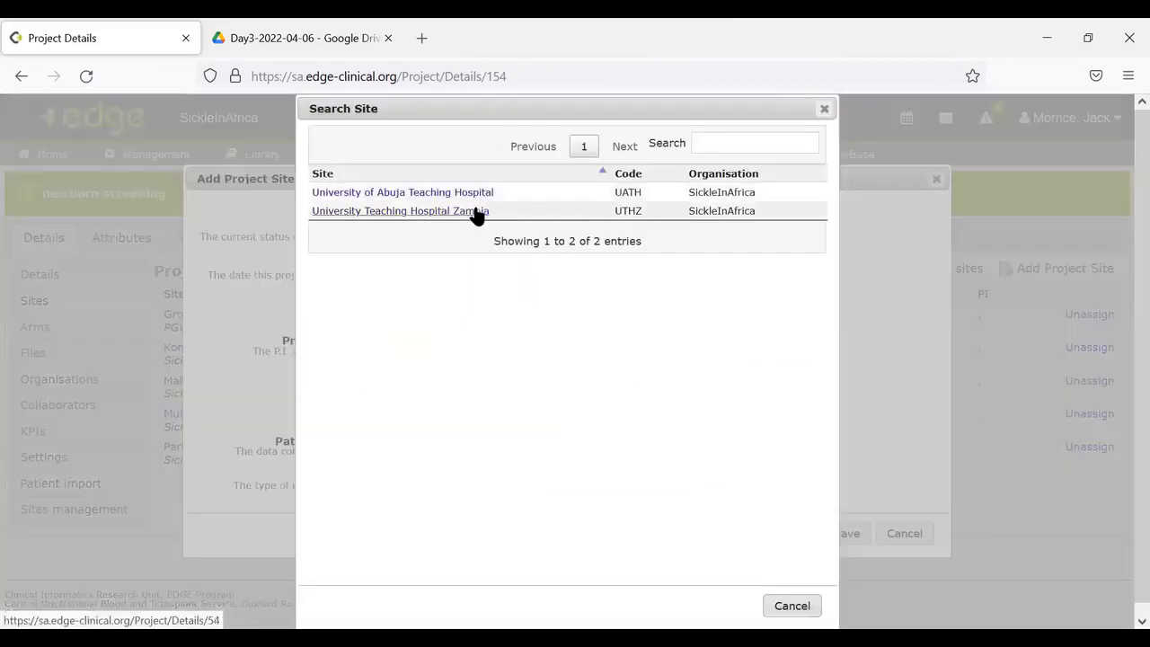
{"action": "left_click", "coordinate": [477, 212]}
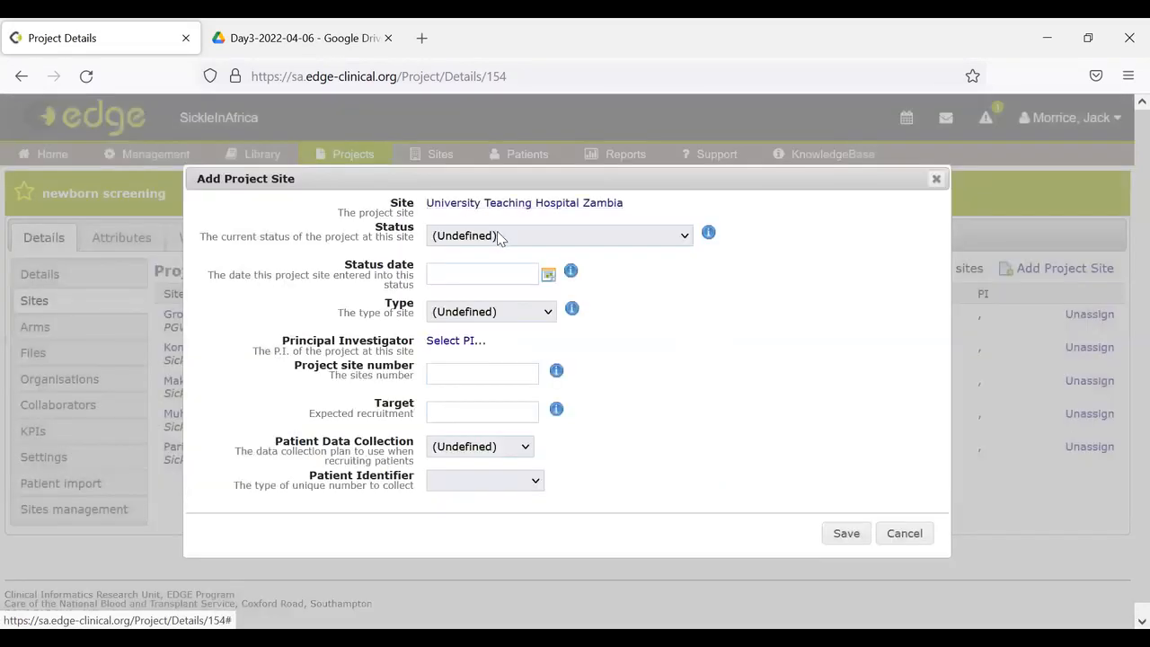
{"action": "left_click", "coordinate": [542, 240]}
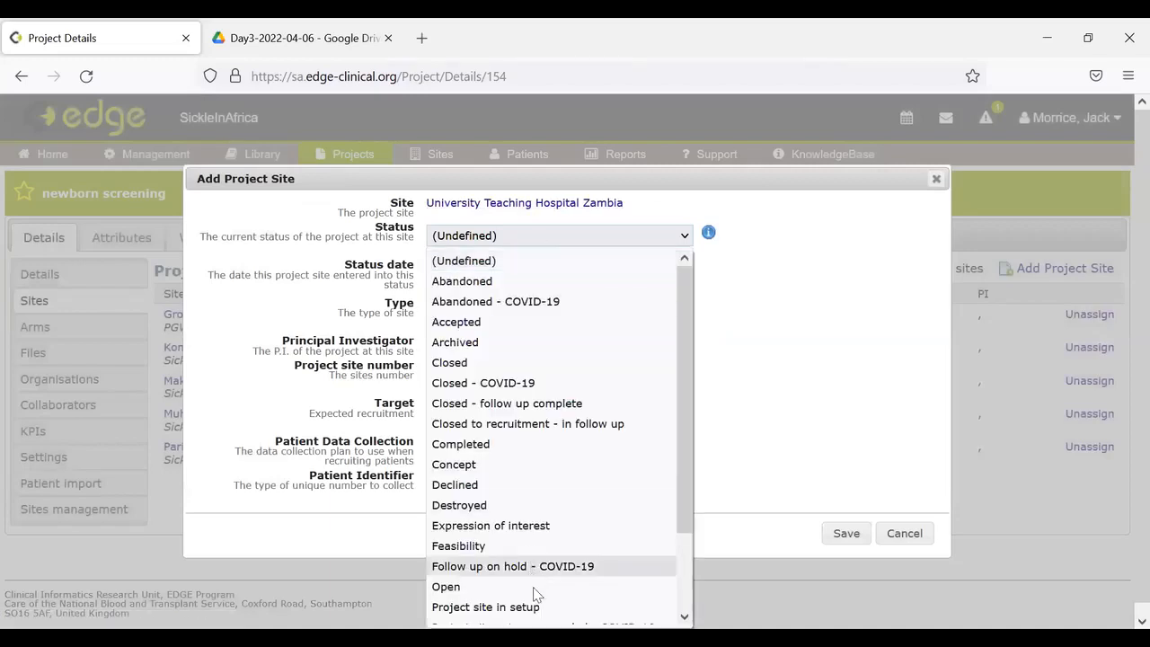
{"action": "left_click", "coordinate": [535, 607]}
{"action": "left_click", "coordinate": [550, 277]}
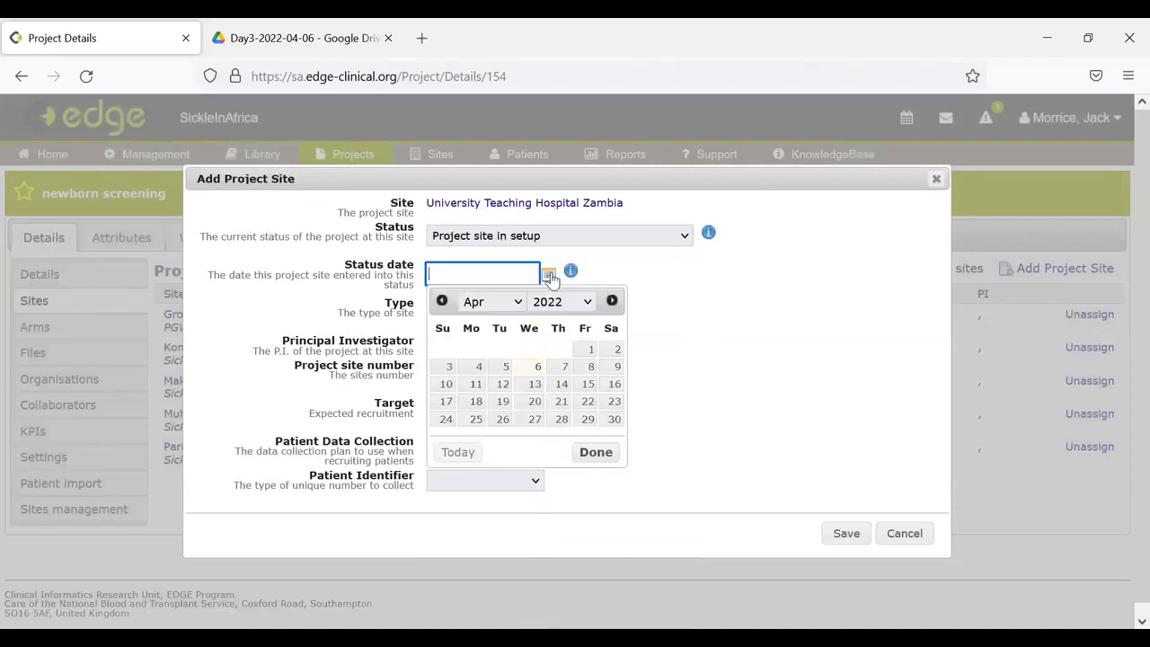
{"action": "left_click", "coordinate": [529, 368]}
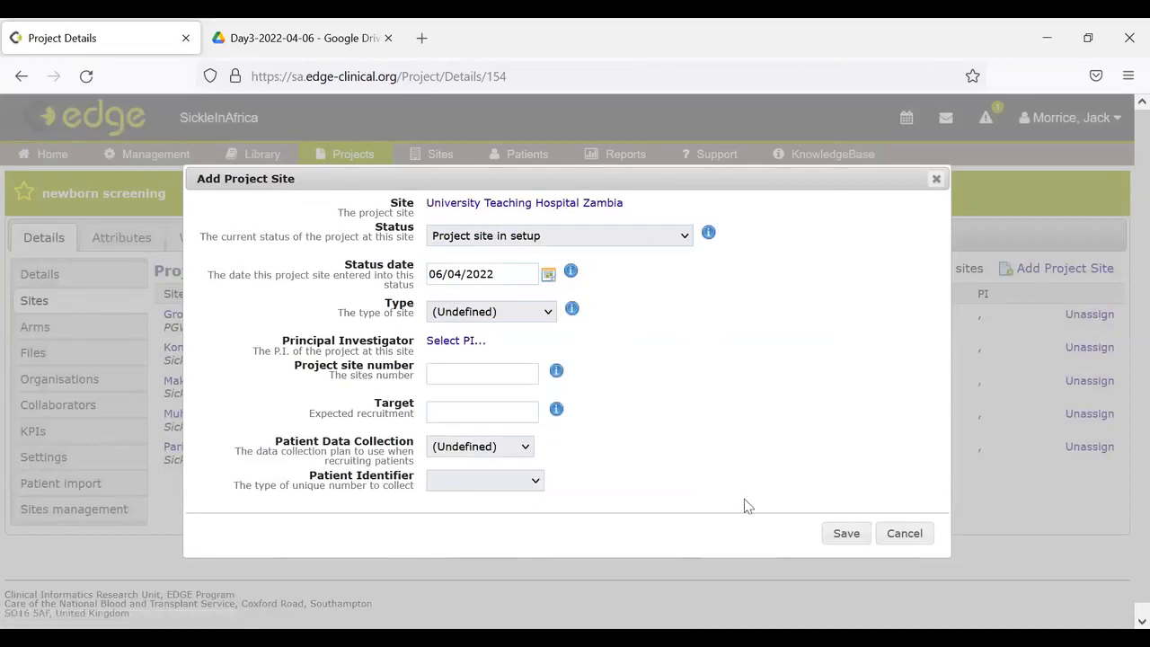
{"action": "left_click", "coordinate": [846, 533]}
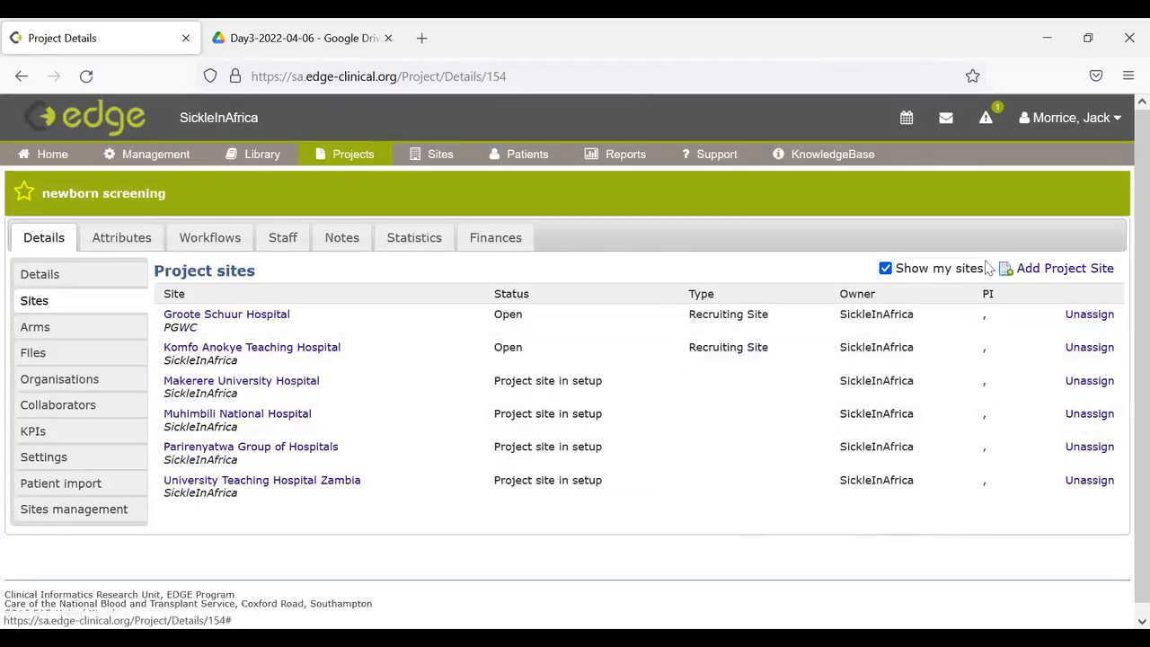
Add University of Abuja Teaching Hospital as a project site with status Project site in setup, dated 6 April 2022.
{"action": "left_click", "coordinate": [1047, 268]}
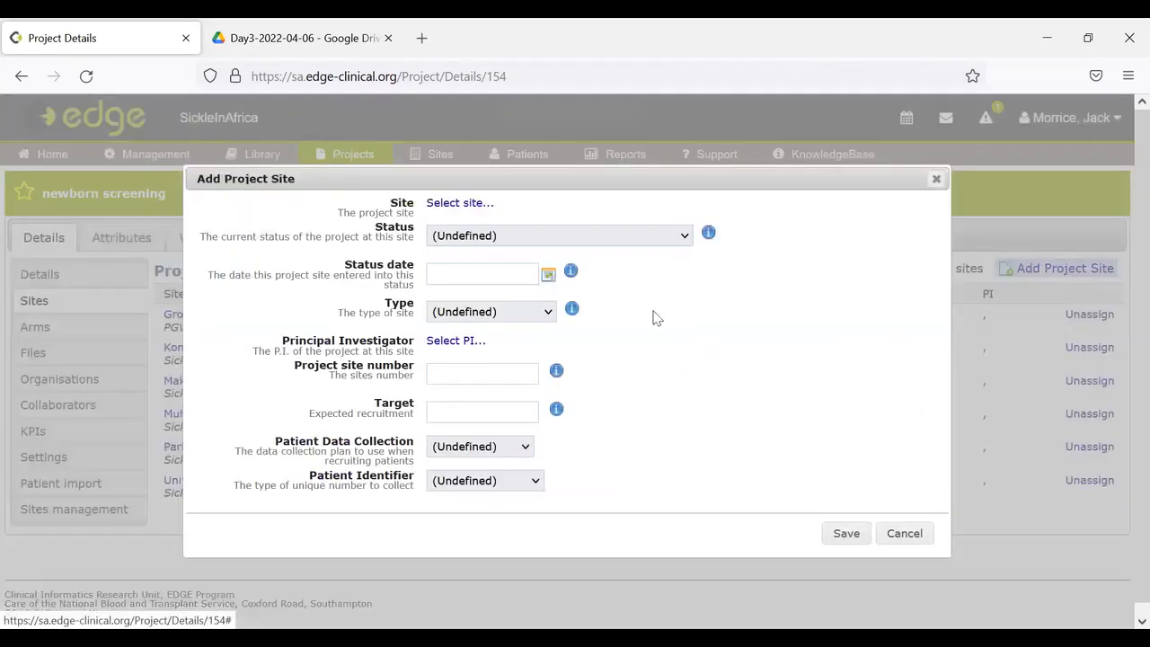
{"action": "left_click", "coordinate": [464, 203]}
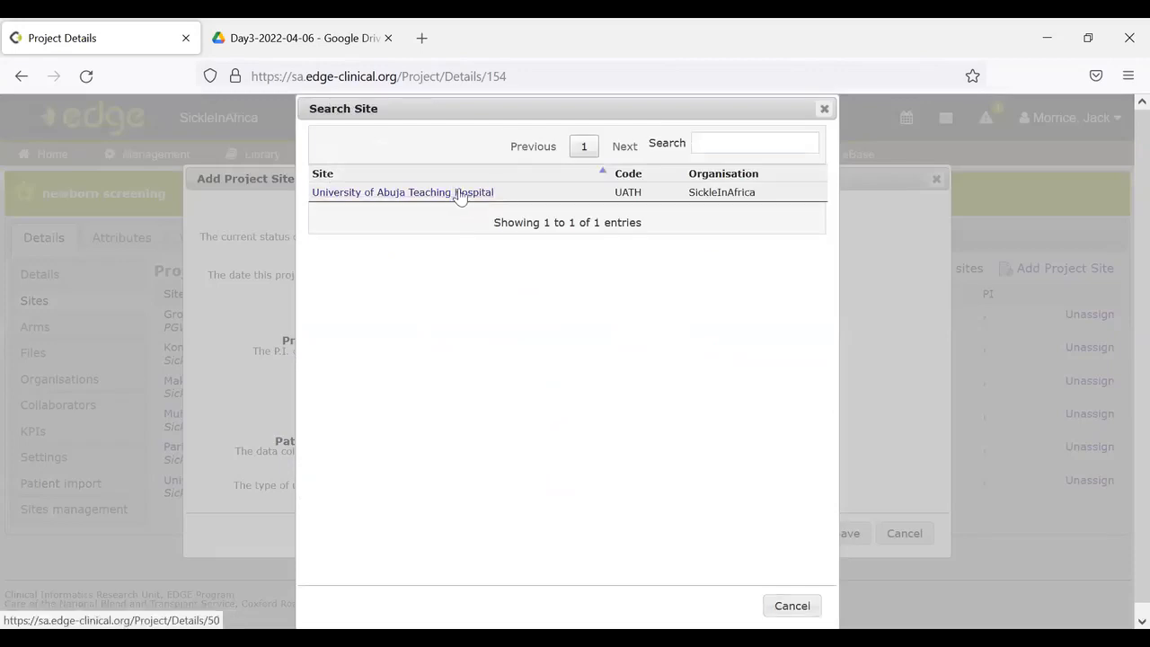
{"action": "left_click", "coordinate": [457, 193]}
{"action": "left_click", "coordinate": [617, 237]}
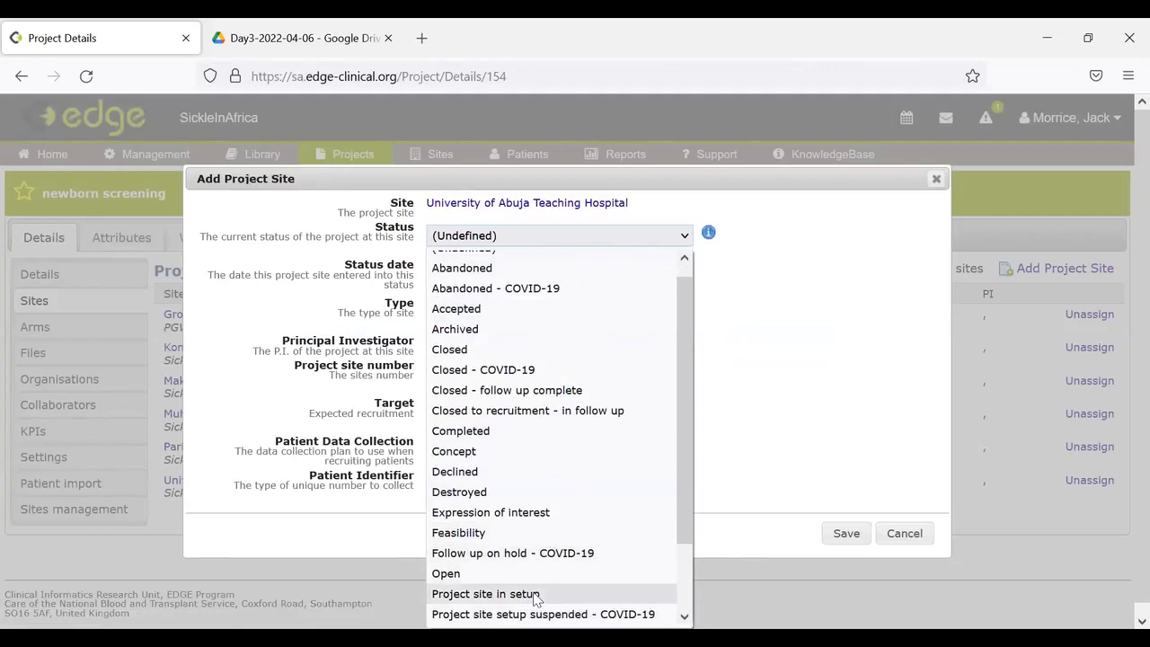
{"action": "left_click", "coordinate": [533, 593]}
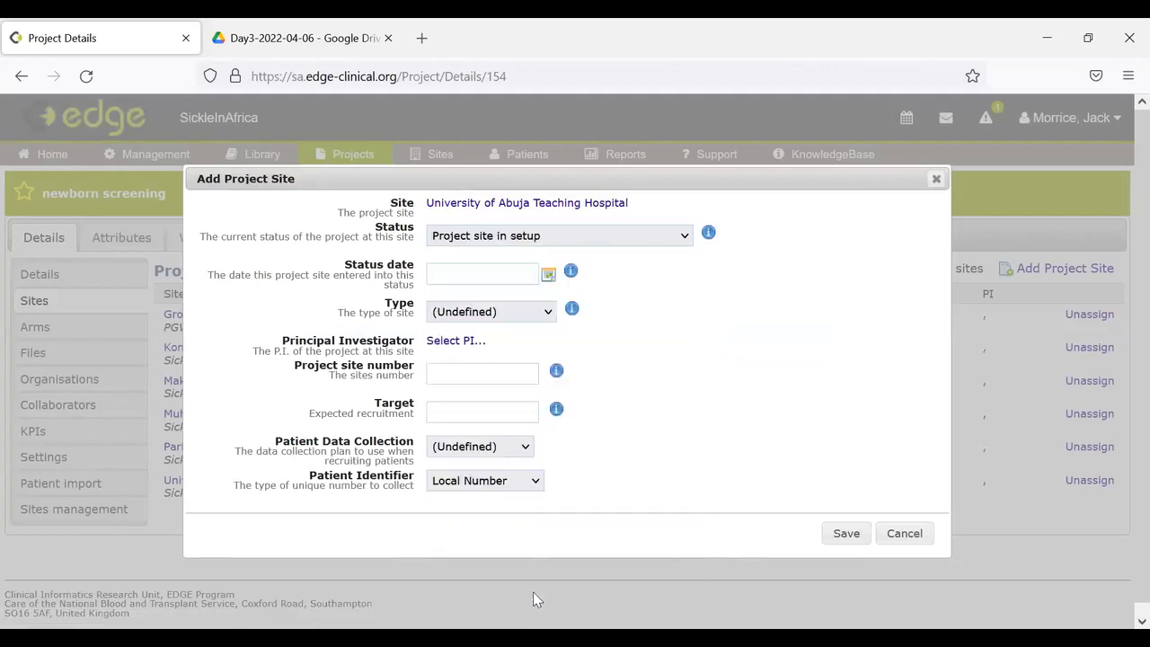
{"action": "left_click", "coordinate": [548, 275]}
{"action": "left_click", "coordinate": [538, 366]}
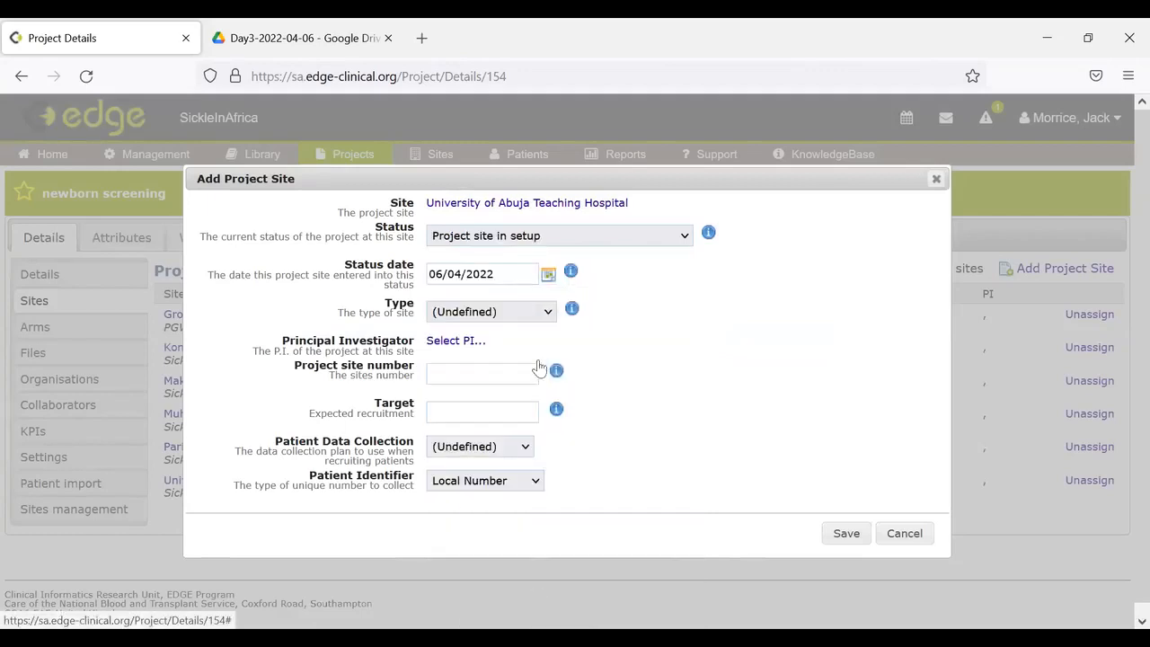
{"action": "left_click", "coordinate": [839, 534]}
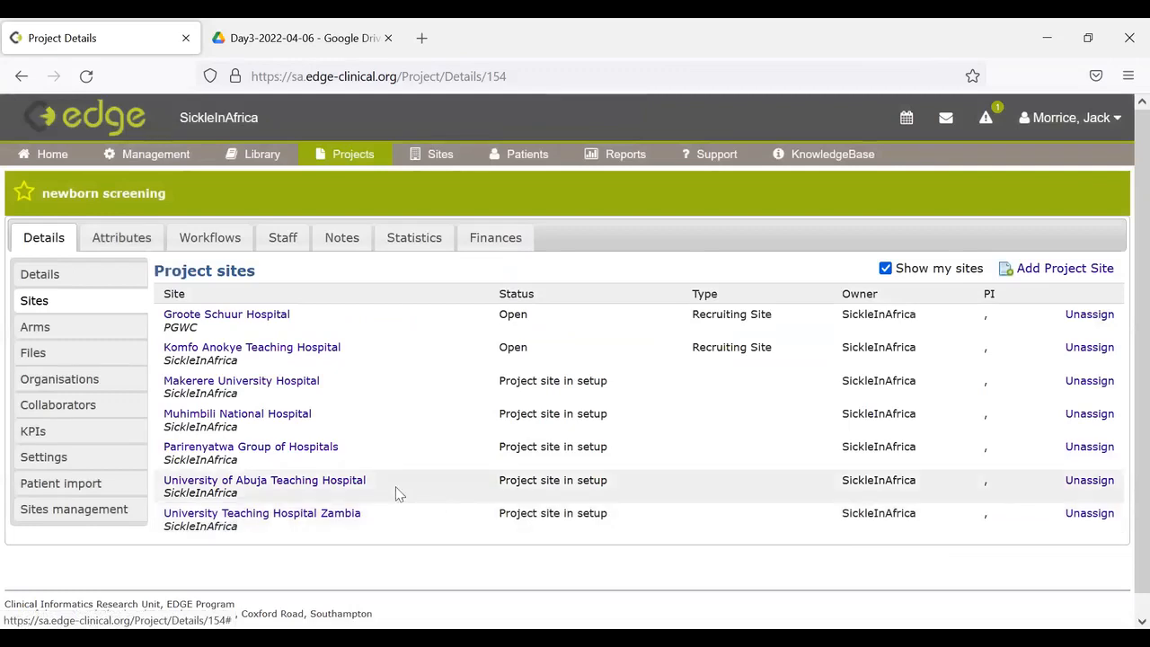
Open the Komfo Anokye Teaching Hospital project site, look at its details and files, and go to its staff list.
{"action": "left_click", "coordinate": [206, 352]}
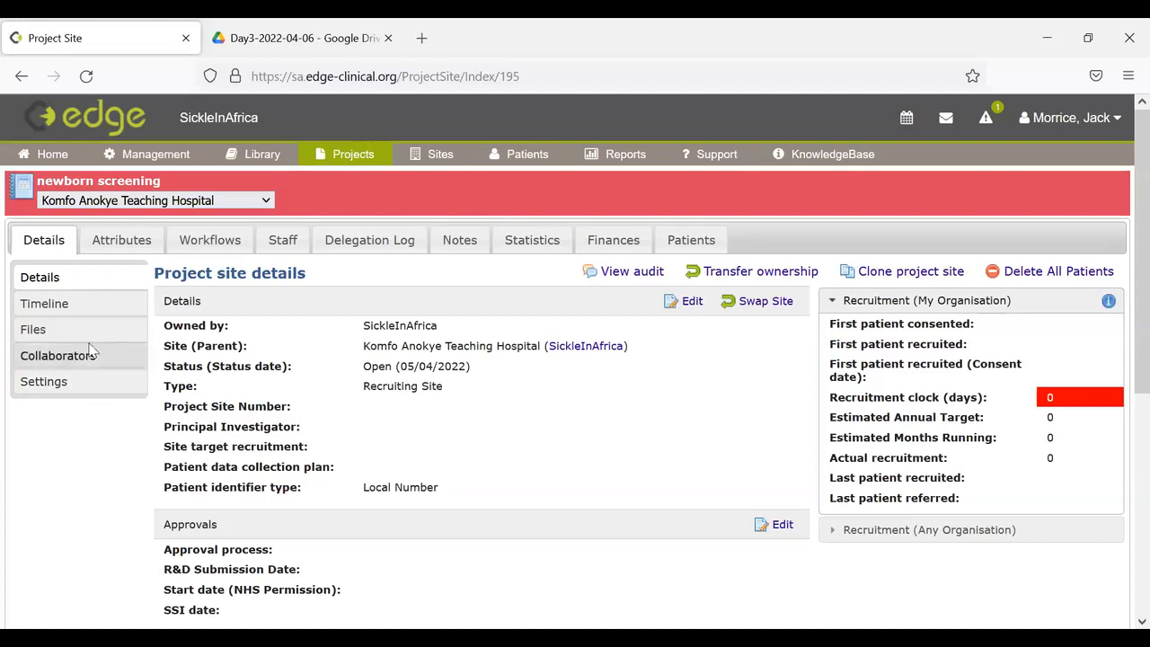
{"action": "left_click", "coordinate": [40, 331]}
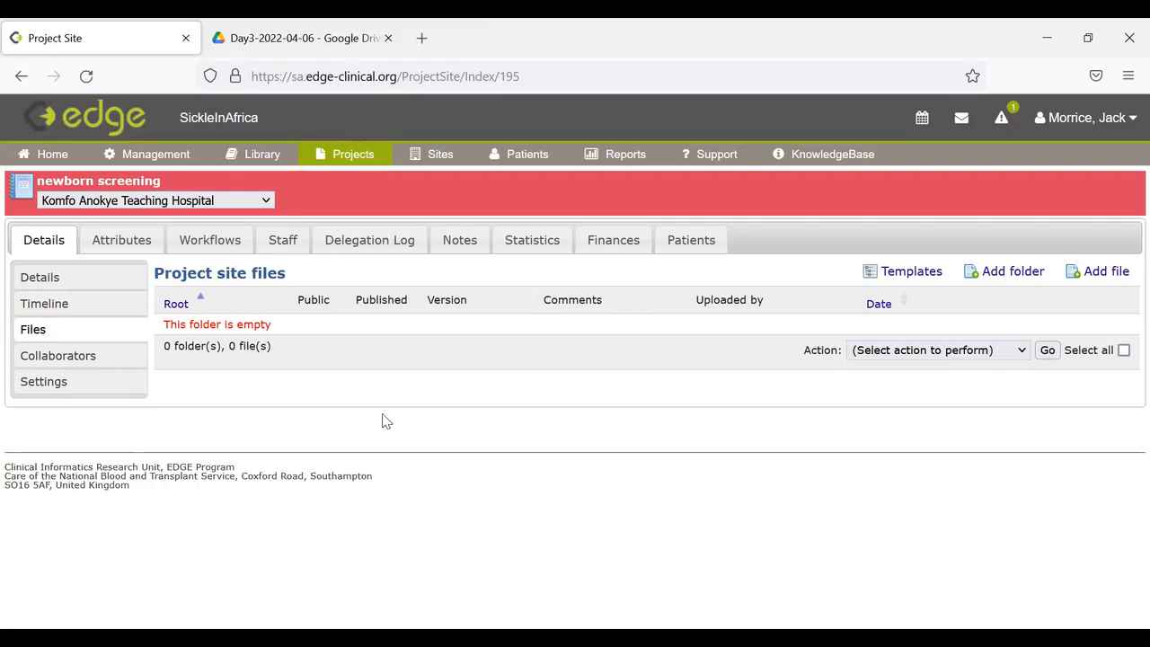
{"action": "left_click", "coordinate": [299, 242]}
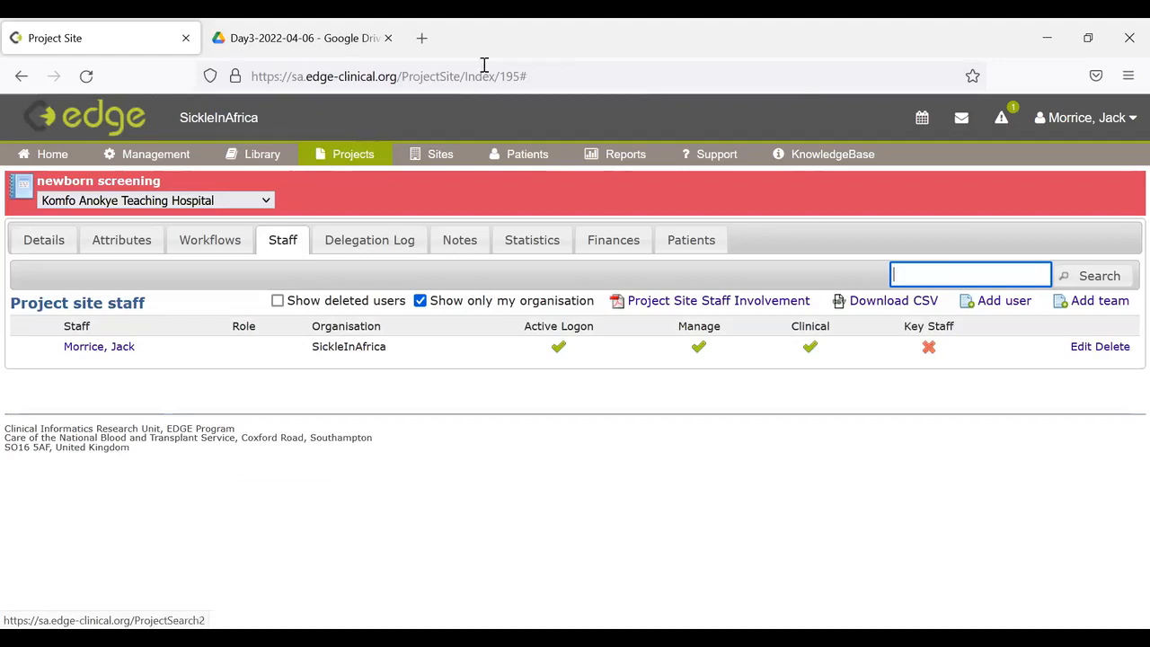
Add a staff user to the Komfo Anokye site by finding their first name, granting Manager and Clinical permissions, and save.
{"action": "left_click", "coordinate": [998, 306]}
{"action": "type", "text": "evan"}
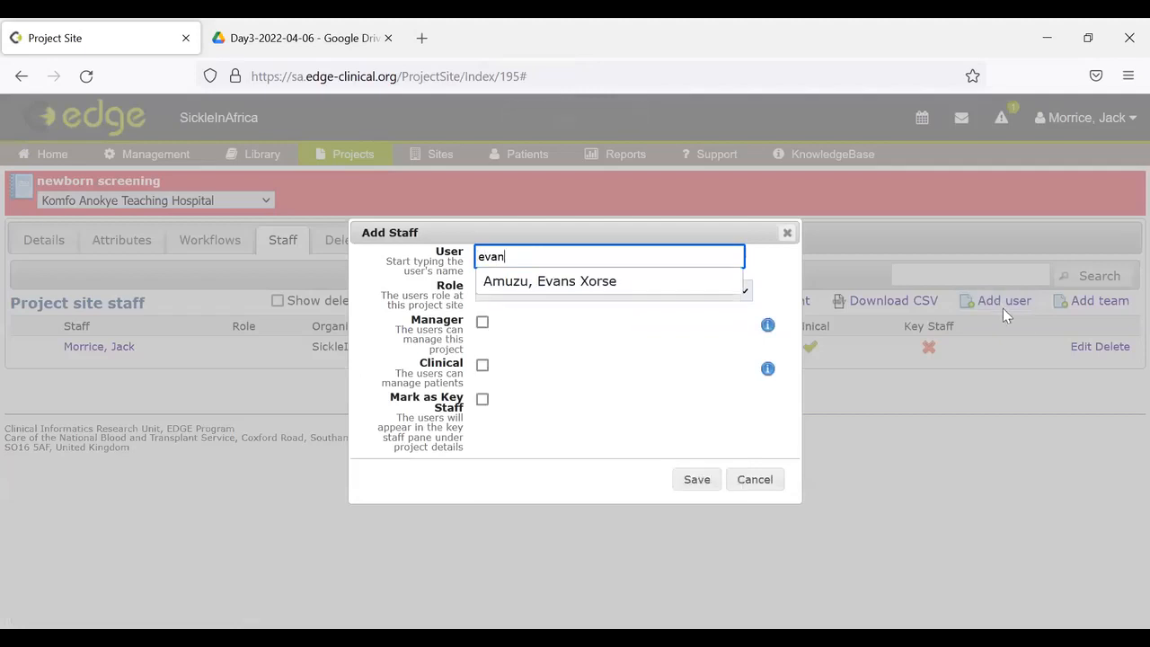
{"action": "left_click", "coordinate": [648, 281]}
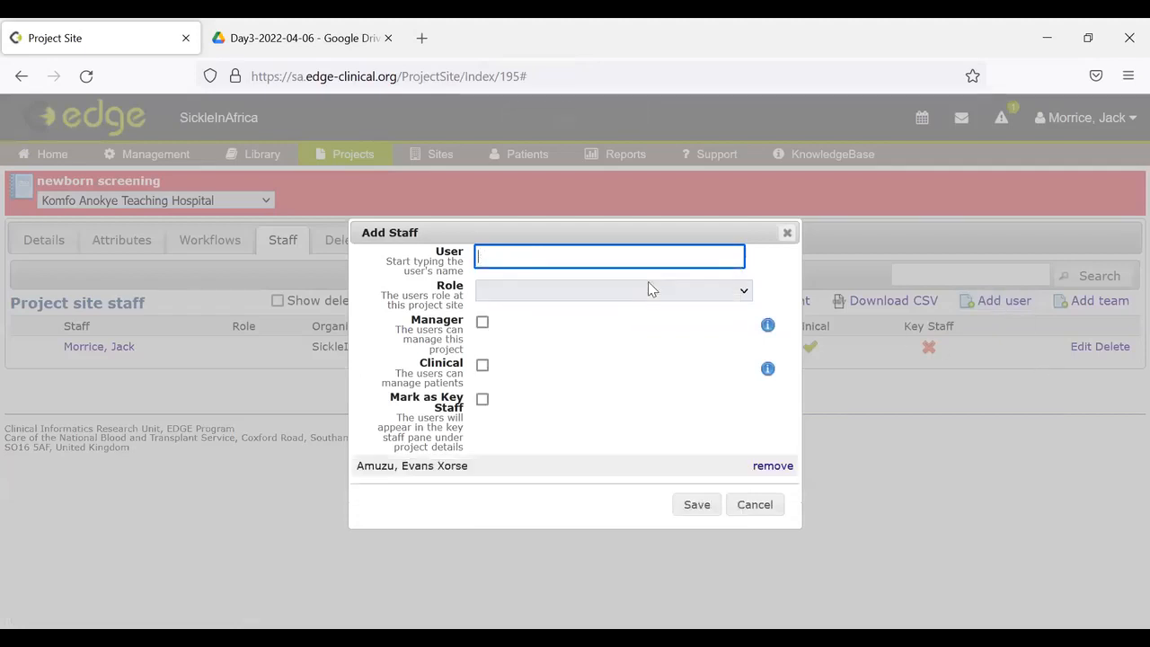
{"action": "left_click", "coordinate": [483, 324]}
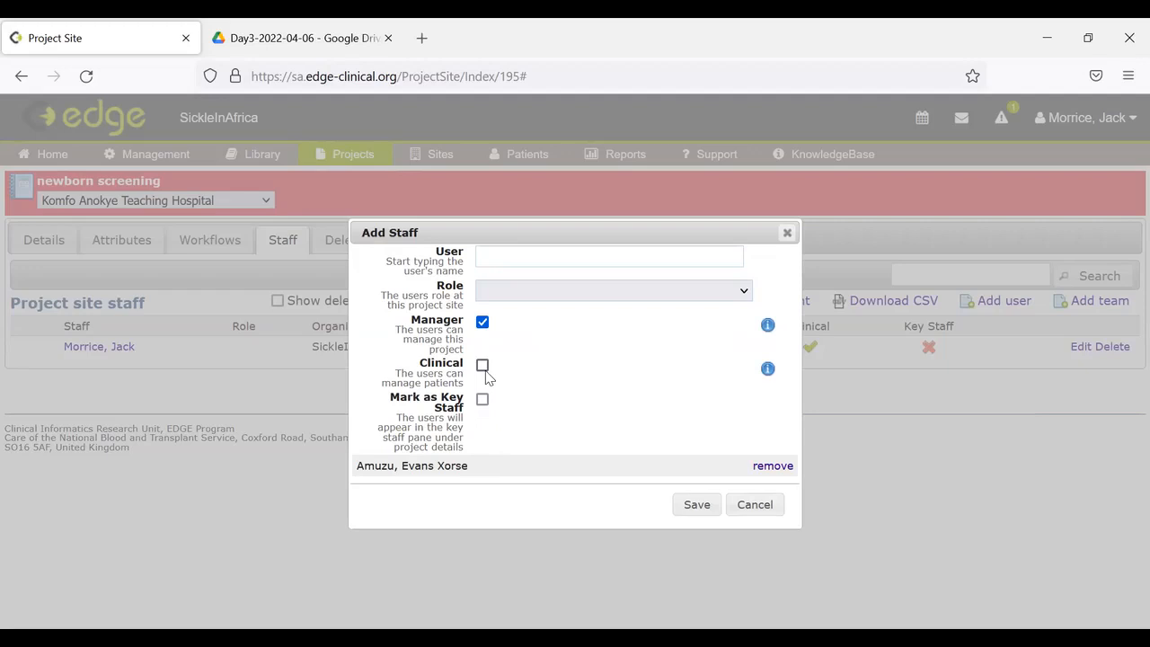
{"action": "left_click", "coordinate": [482, 366]}
{"action": "left_click", "coordinate": [697, 504]}
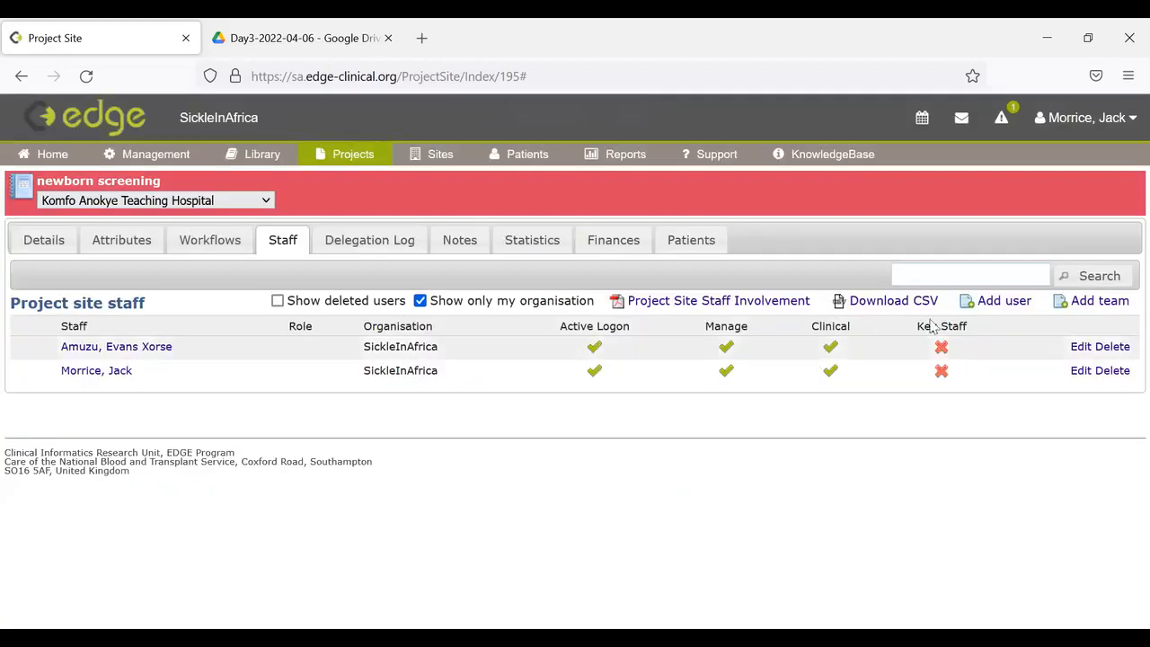
Add a second staff user to the Komfo Anokye site with Manager and Clinical permissions, and save the entry.
{"action": "left_click", "coordinate": [996, 306]}
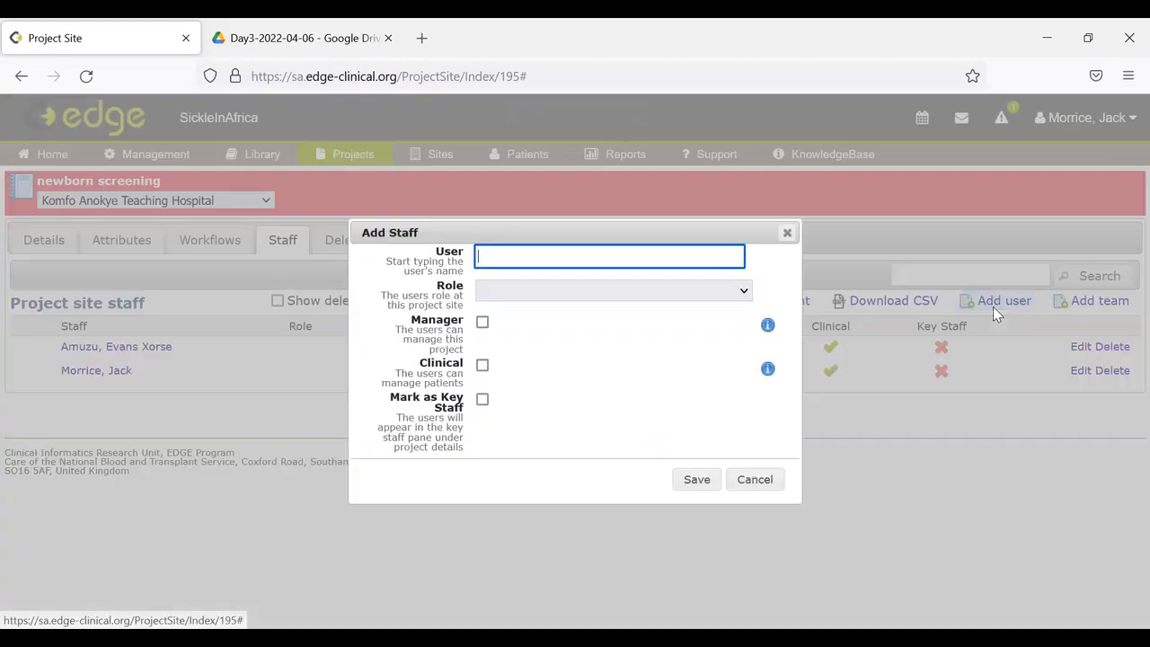
{"action": "type", "text": "isaa"}
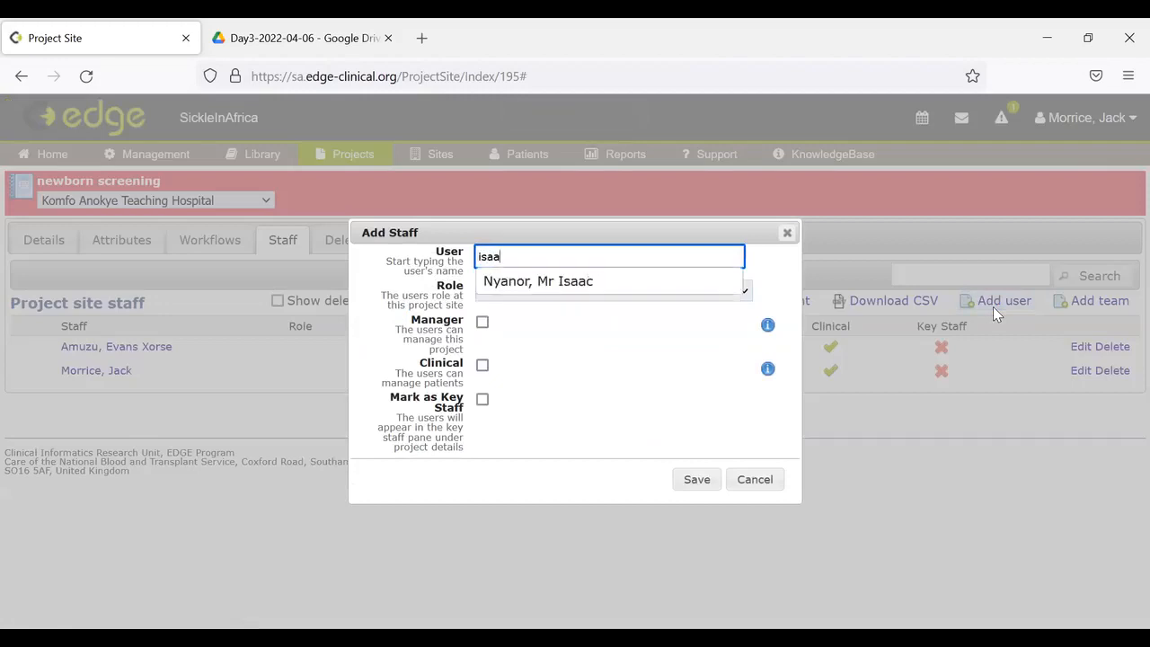
{"action": "left_click", "coordinate": [608, 286]}
{"action": "left_click", "coordinate": [483, 321]}
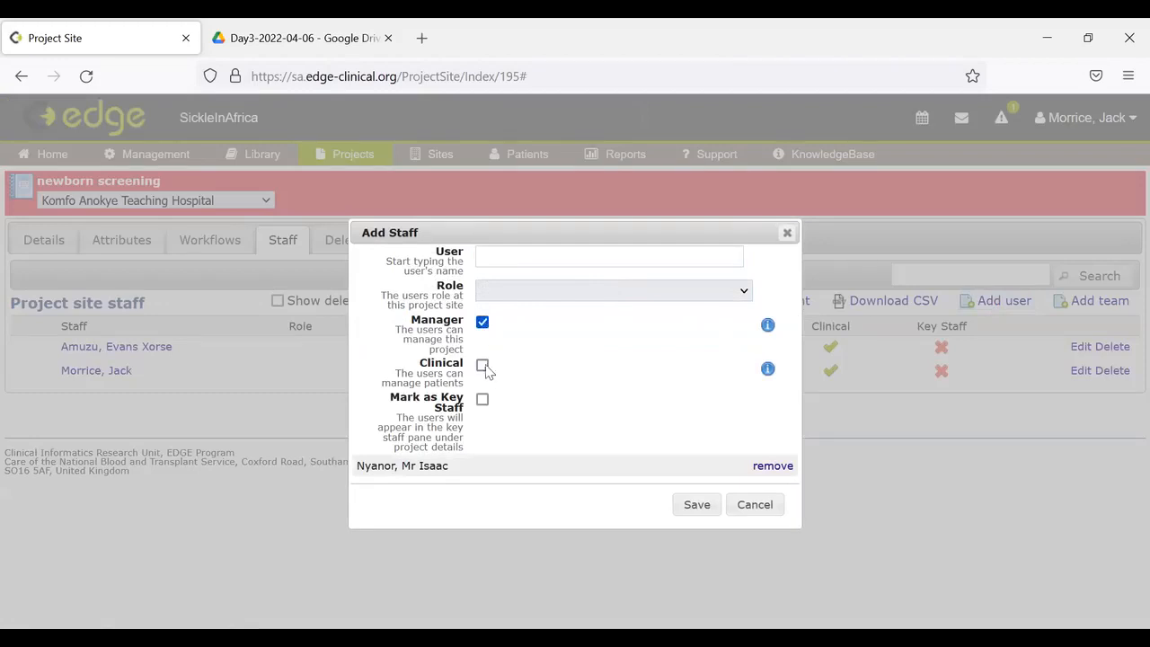
{"action": "left_click", "coordinate": [483, 365]}
{"action": "left_click", "coordinate": [709, 505]}
{"action": "left_click", "coordinate": [1015, 303]}
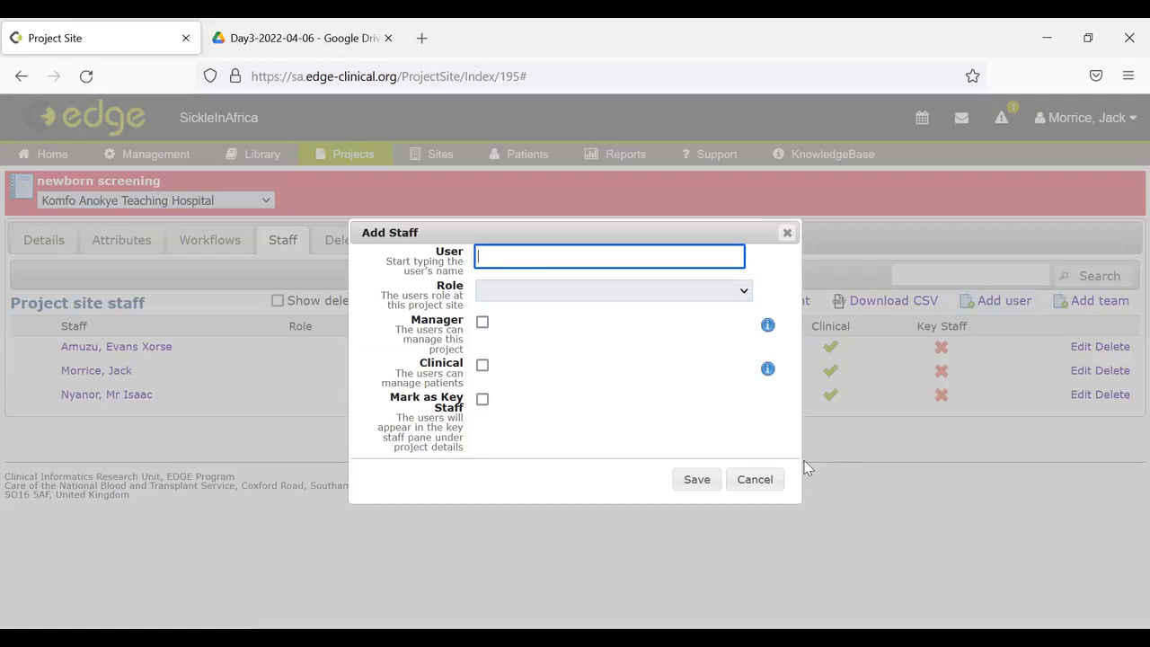
{"action": "type", "text": "vn"}
{"action": "key", "text": "BackSpace"}
{"action": "key", "text": "BackSpace"}
{"action": "left_click", "coordinate": [742, 479]}
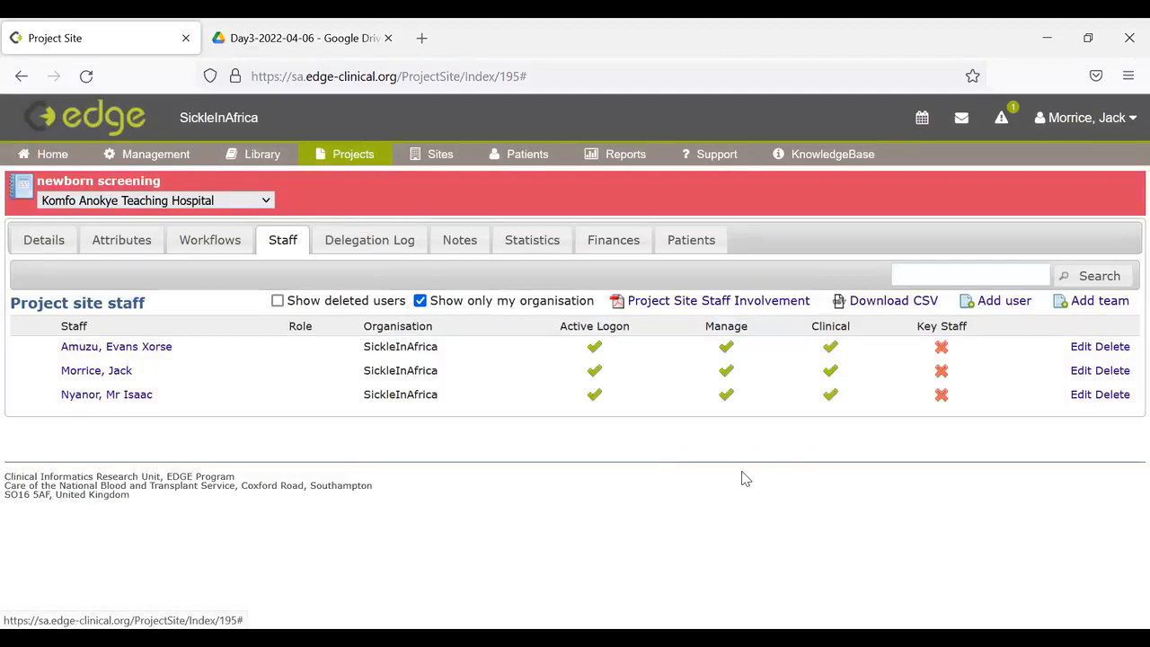
Look through the Komfo Anokye site's patient list, staff list and accrual statistics, ending on the patient list.
{"action": "left_click", "coordinate": [708, 240]}
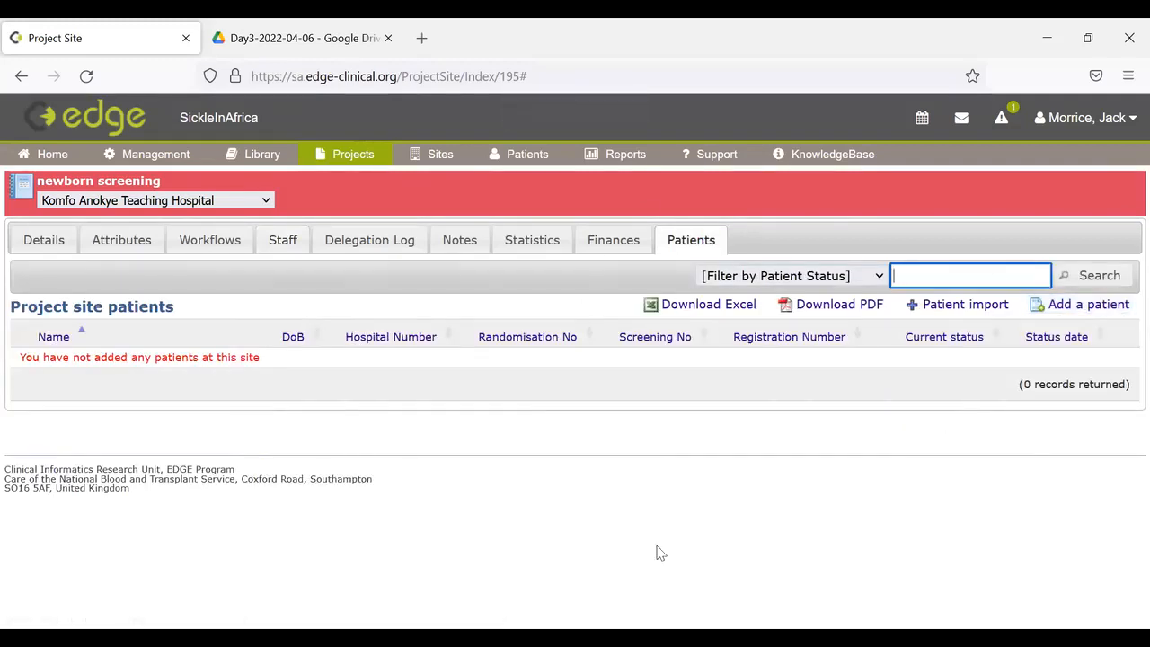
{"action": "left_click", "coordinate": [282, 240]}
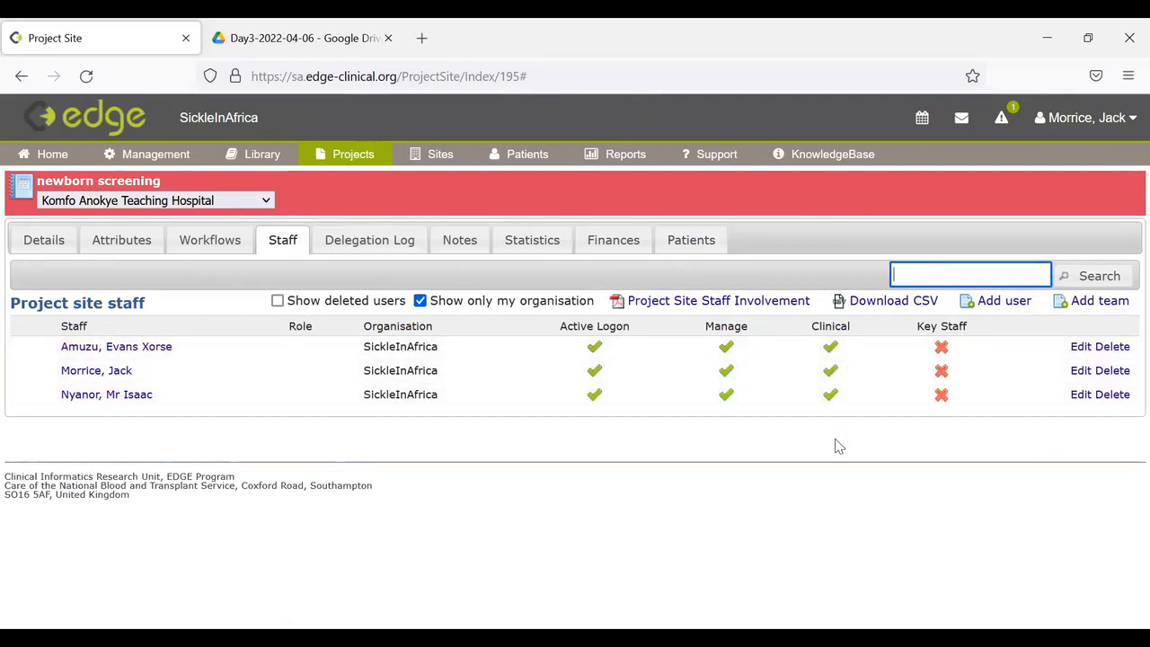
{"action": "left_click", "coordinate": [523, 239]}
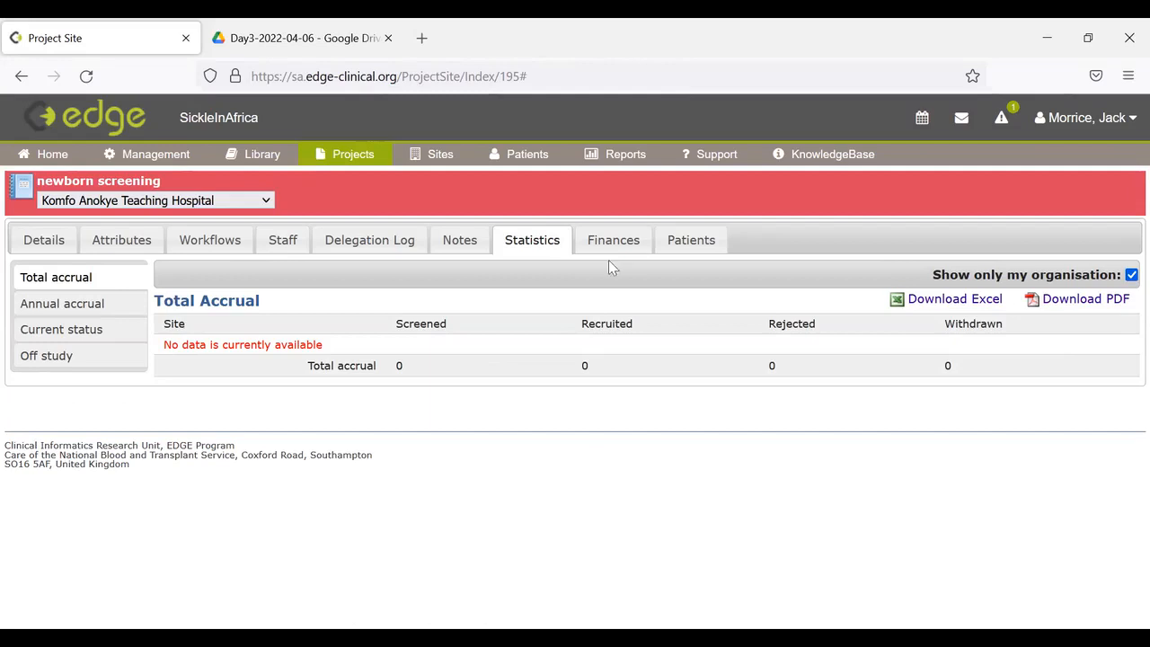
{"action": "left_click", "coordinate": [696, 238]}
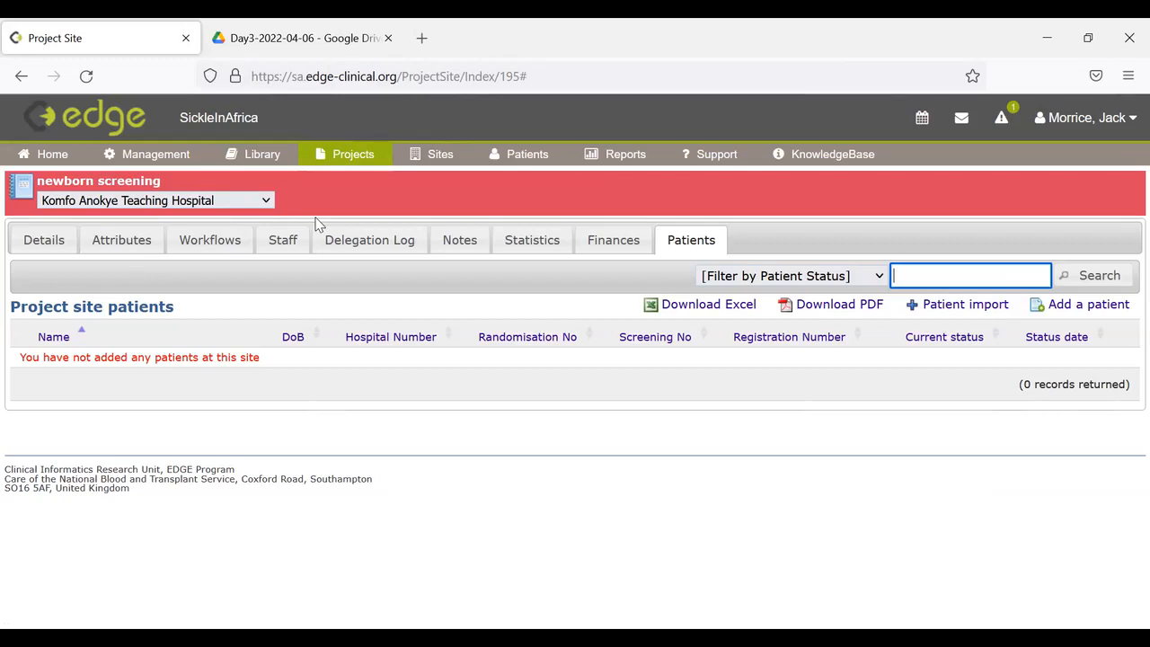
Review the Komfo Anokye project site's details page, including its approvals, milestones and key staff sections.
{"action": "left_click", "coordinate": [43, 240]}
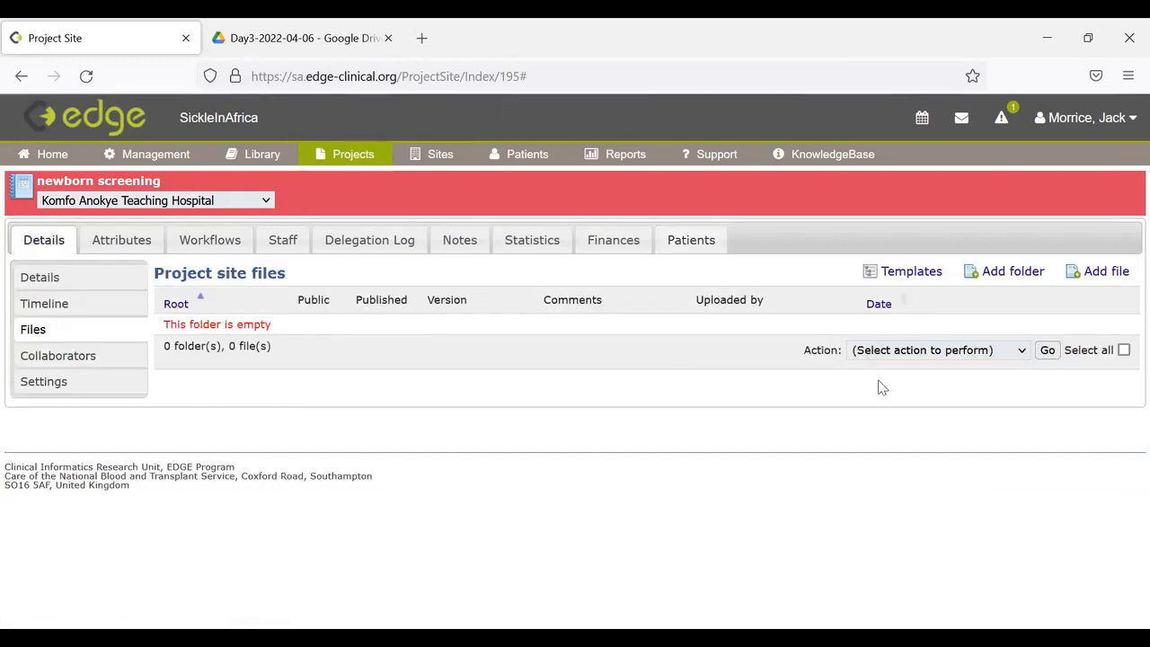
{"action": "left_click", "coordinate": [32, 276]}
{"action": "left_click_drag", "start_coordinate": [1129, 258], "coordinate": [1130, 476]}
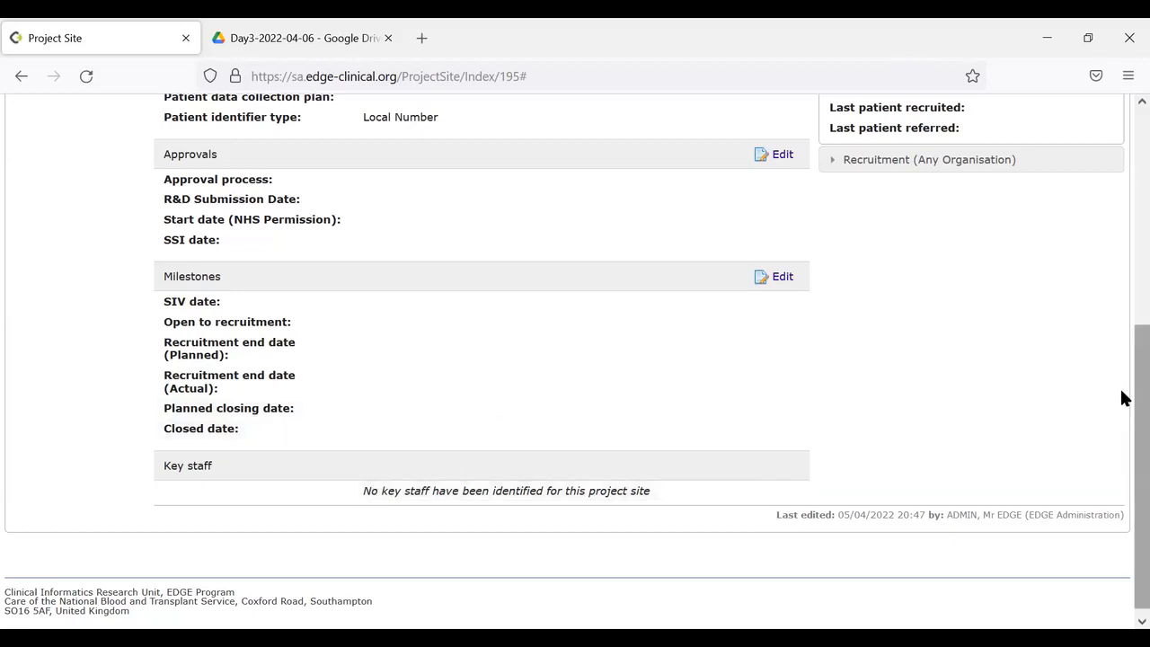
{"action": "scroll", "coordinate": [1122, 206], "scroll_direction": "up", "scroll_amount": 5}
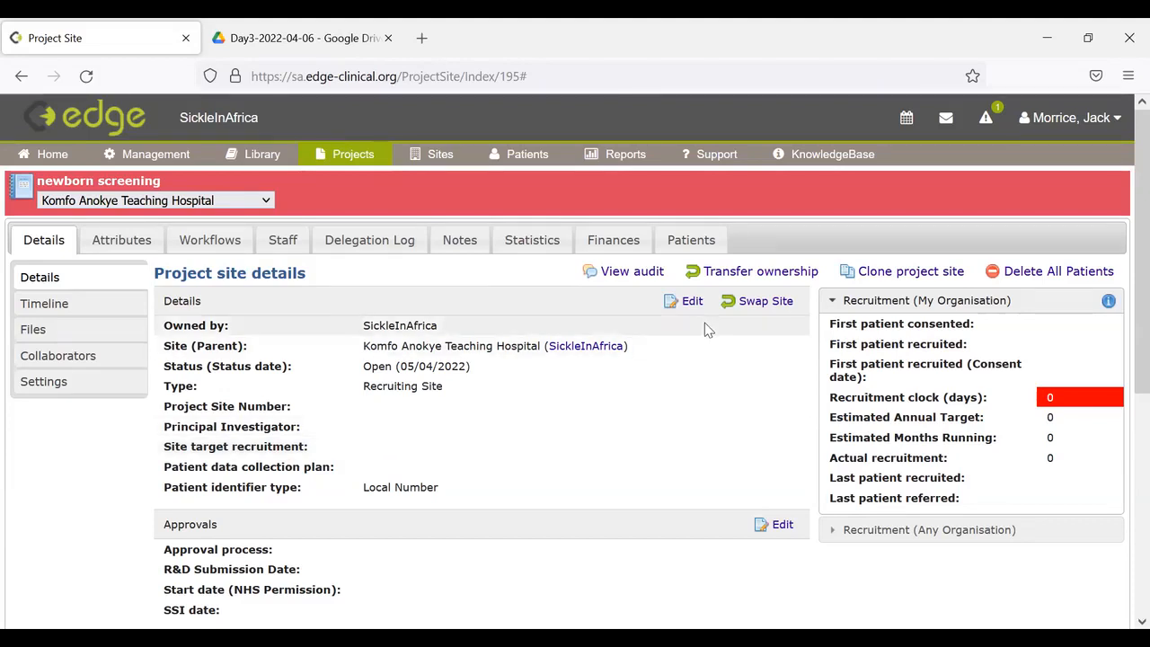
Look at the KnowledgeBase's Managing Patients section, and open the 5.2 - Managing Projects article list under Managing Projects and Project Sites.
{"action": "left_click", "coordinate": [832, 157]}
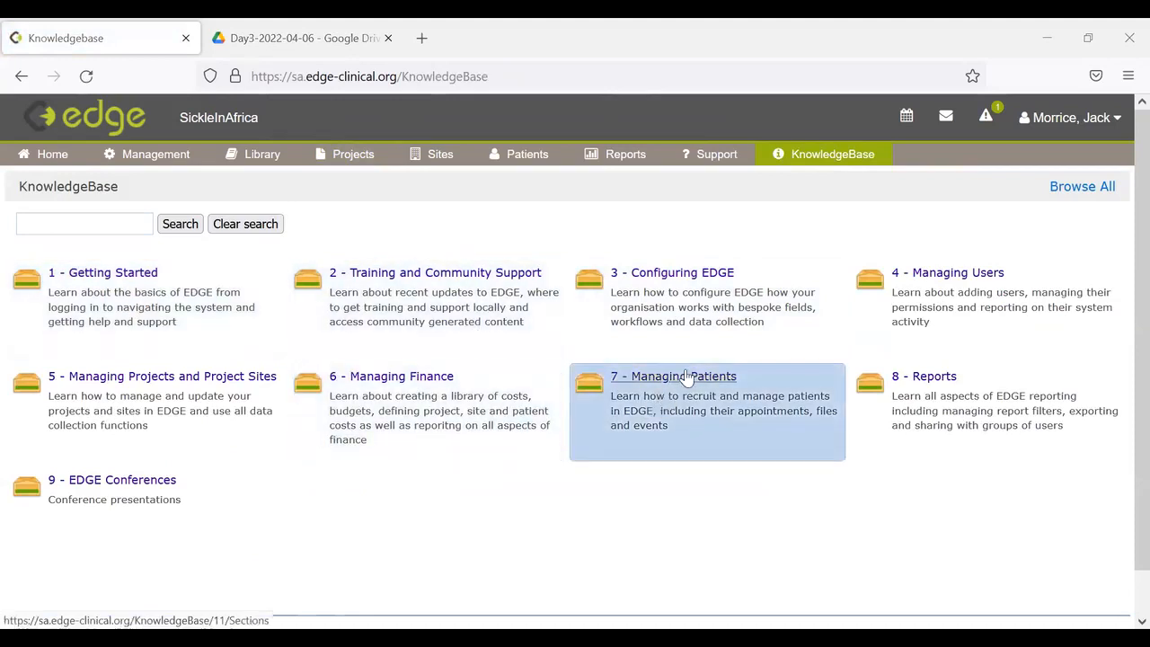
{"action": "left_click", "coordinate": [688, 377]}
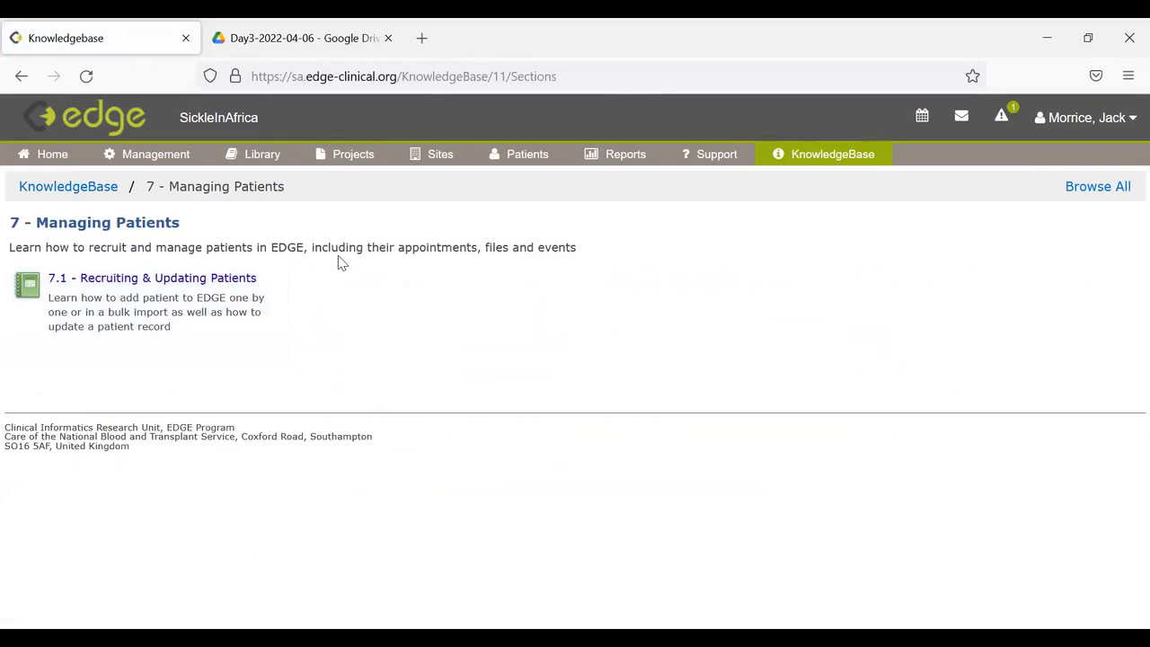
{"action": "left_click", "coordinate": [41, 189]}
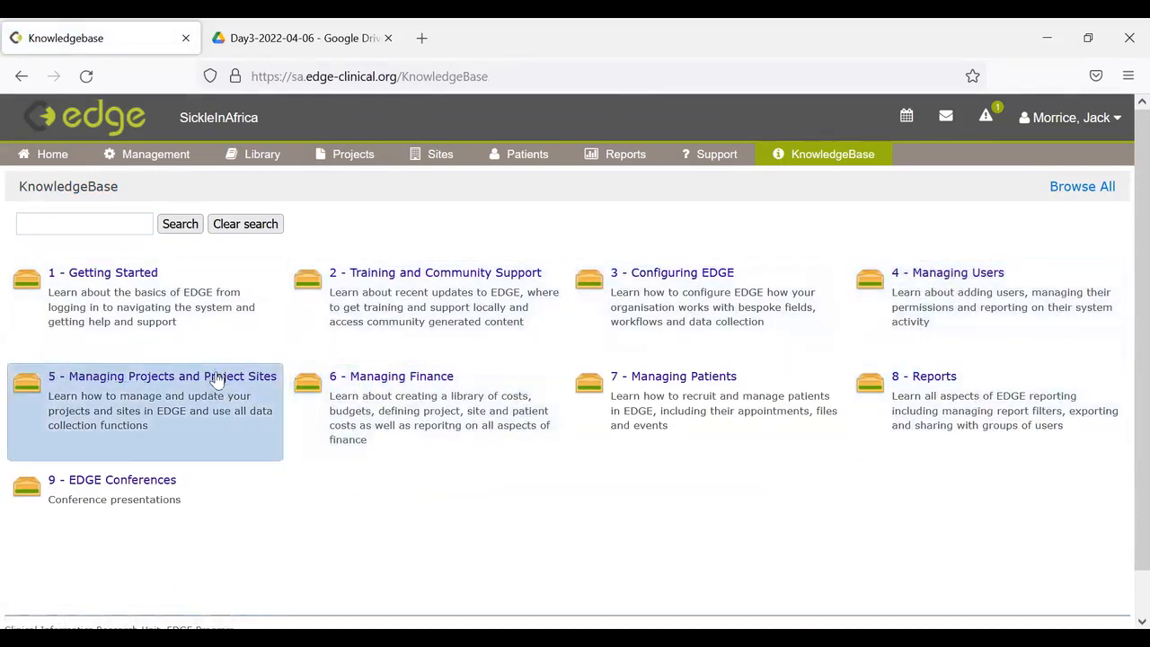
{"action": "left_click", "coordinate": [222, 385]}
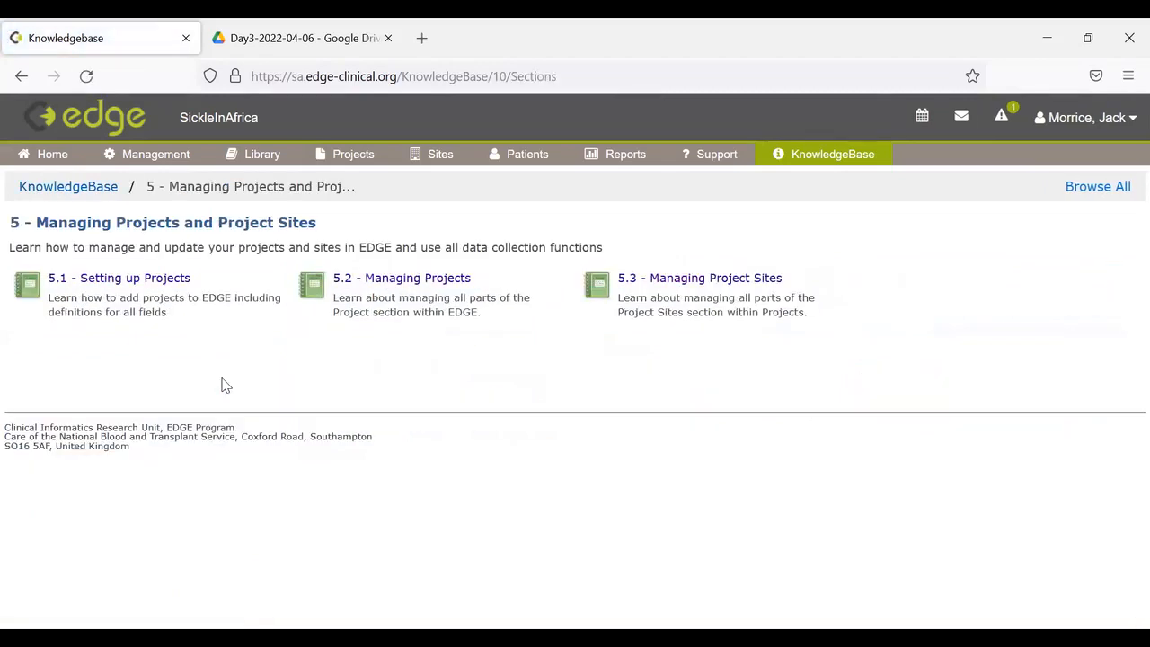
{"action": "left_click", "coordinate": [440, 285]}
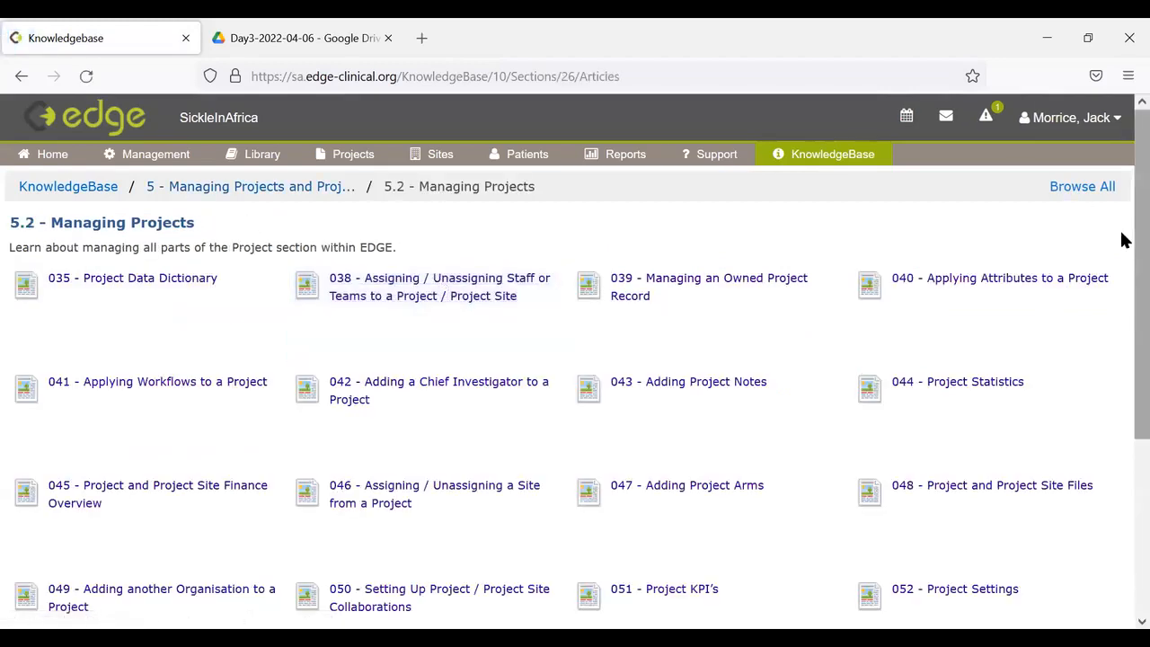
{"action": "left_click_drag", "start_coordinate": [1123, 240], "coordinate": [1123, 203]}
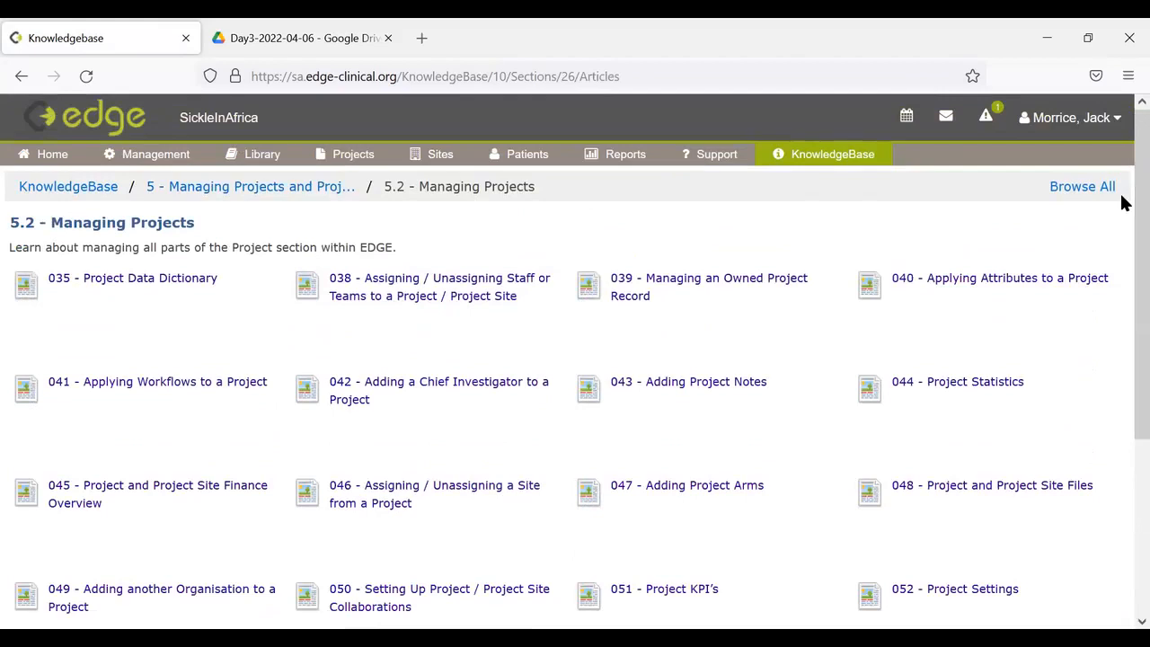